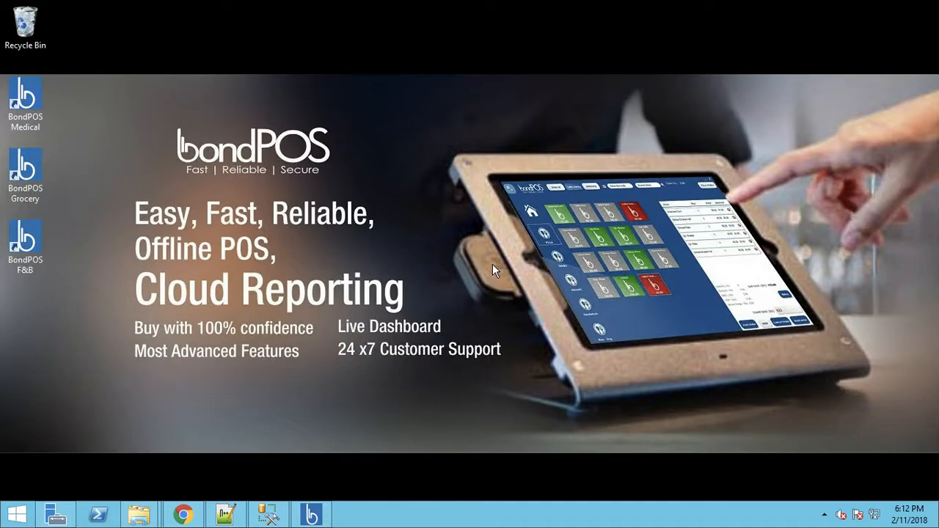
Step: Glance at the POS order screen, then launch BondPOS F&B and log in as Admin
left_click(312, 517)
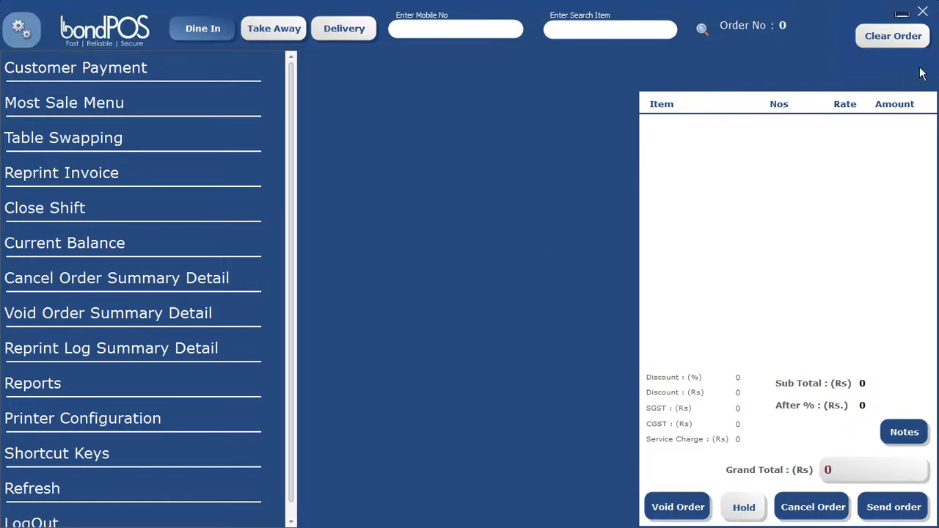
left_click(923, 14)
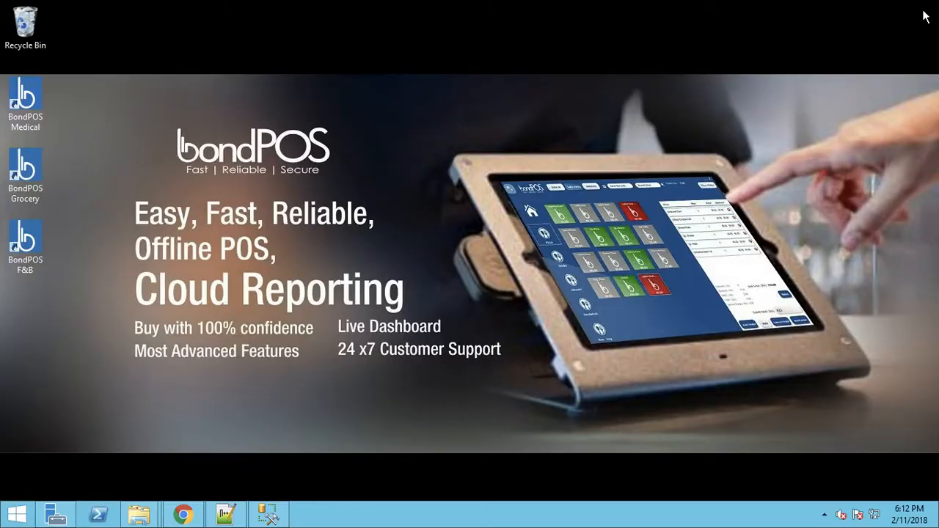
left_click(31, 246)
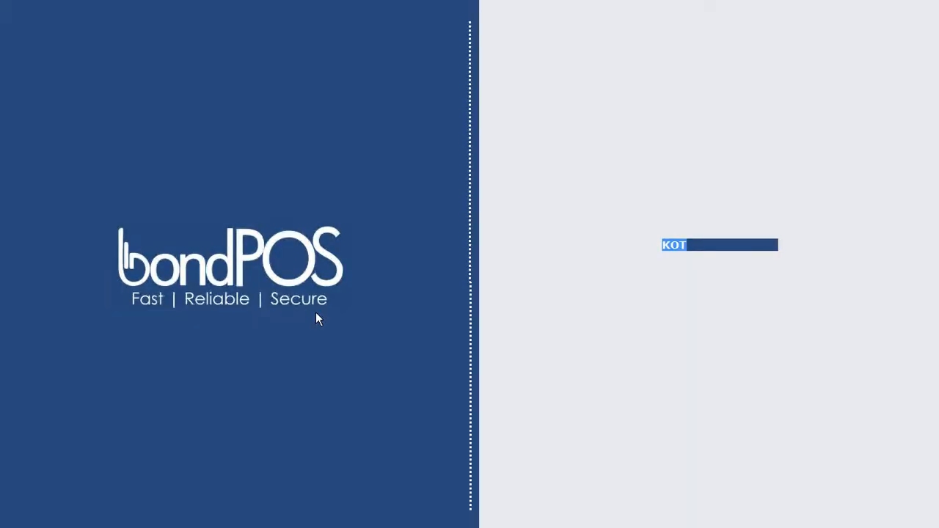
type("Admin")
type("••••")
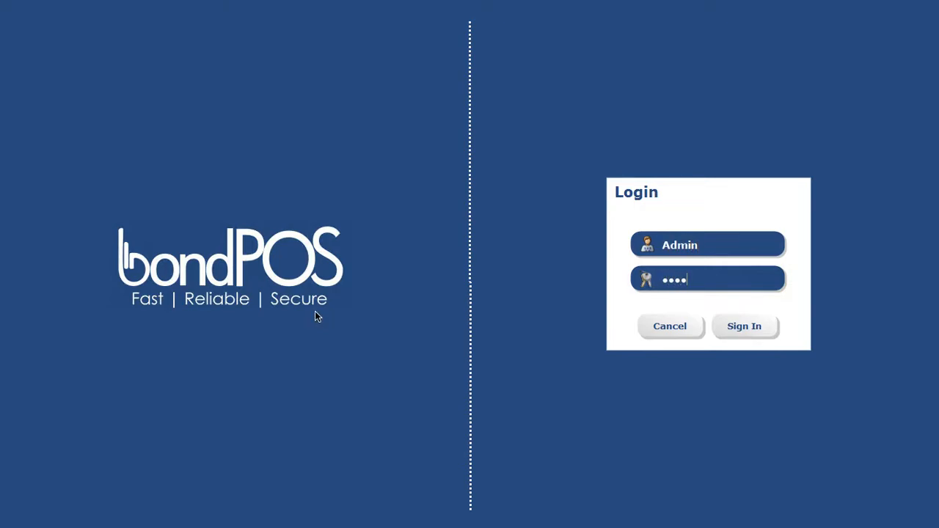
key("Return")
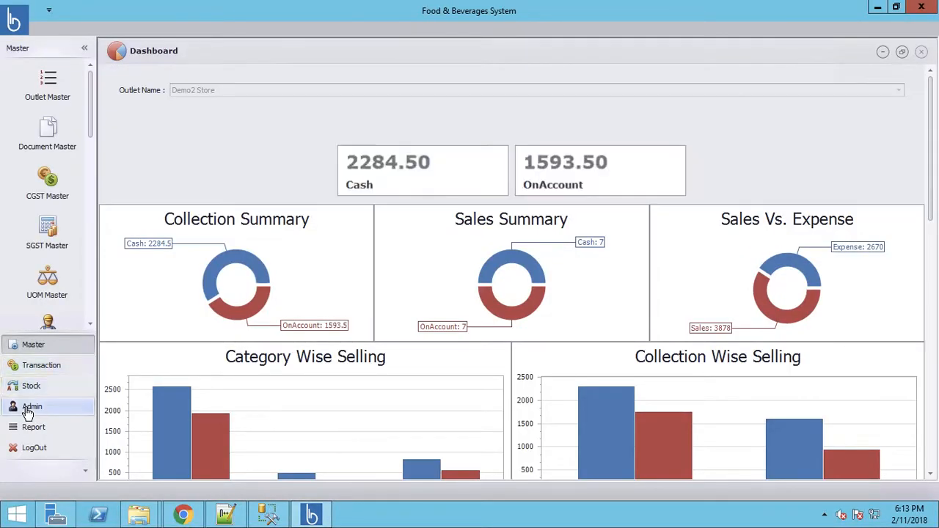
Step: Choose Gold Plan in Admin > Change Plan and start paying for it online
left_click(35, 407)
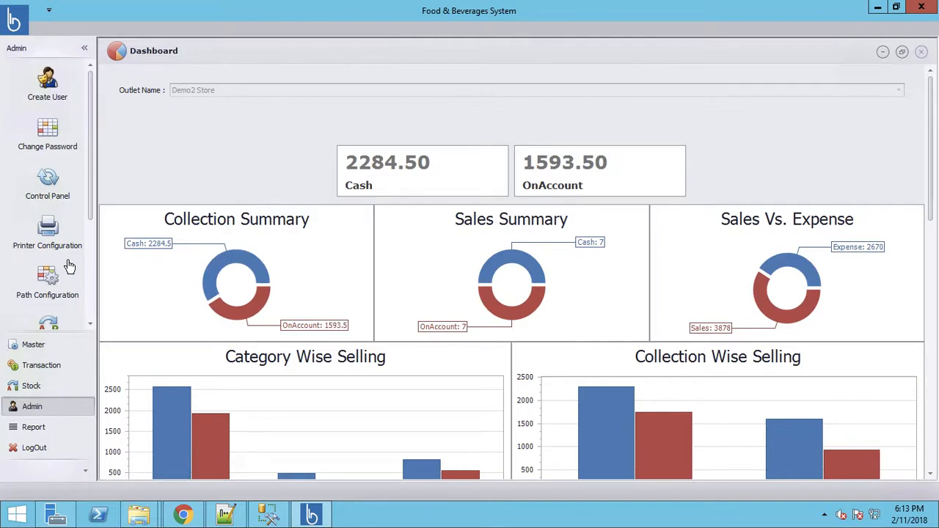
left_click_drag(92, 213, 92, 306)
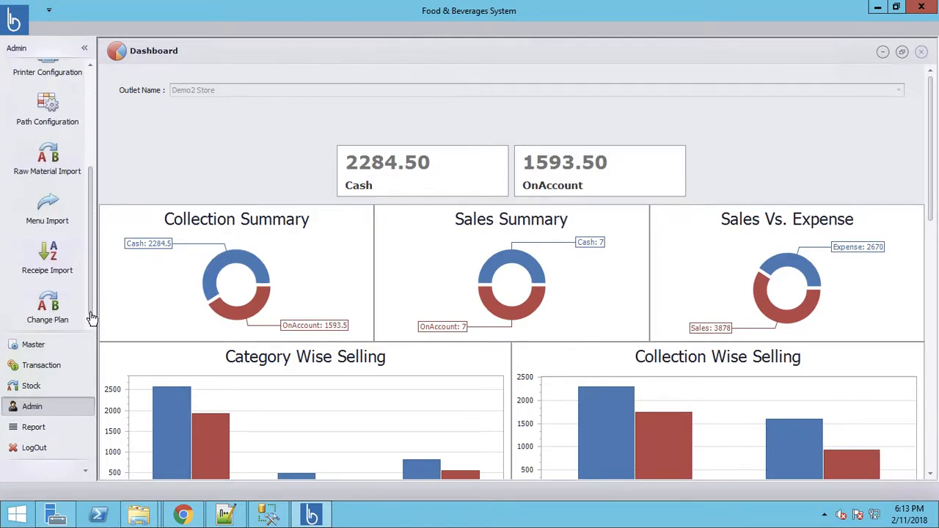
left_click(48, 316)
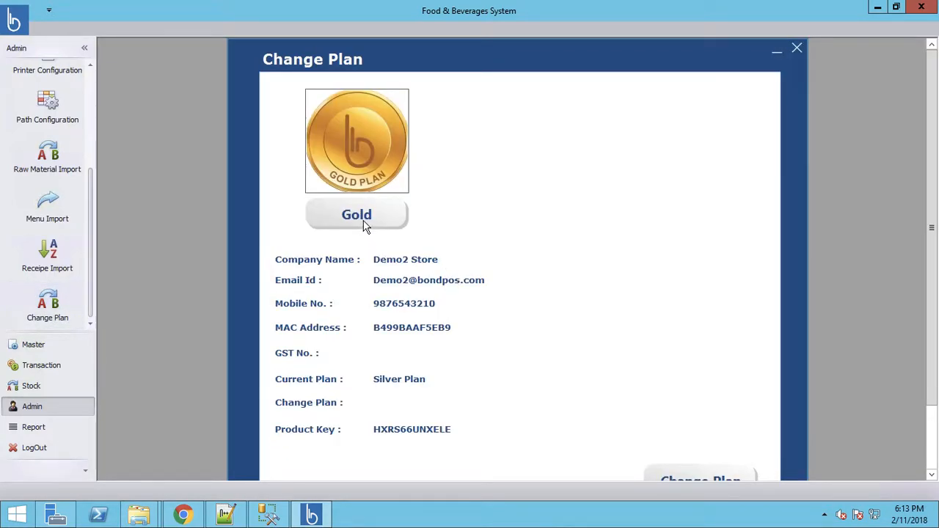
left_click(364, 223)
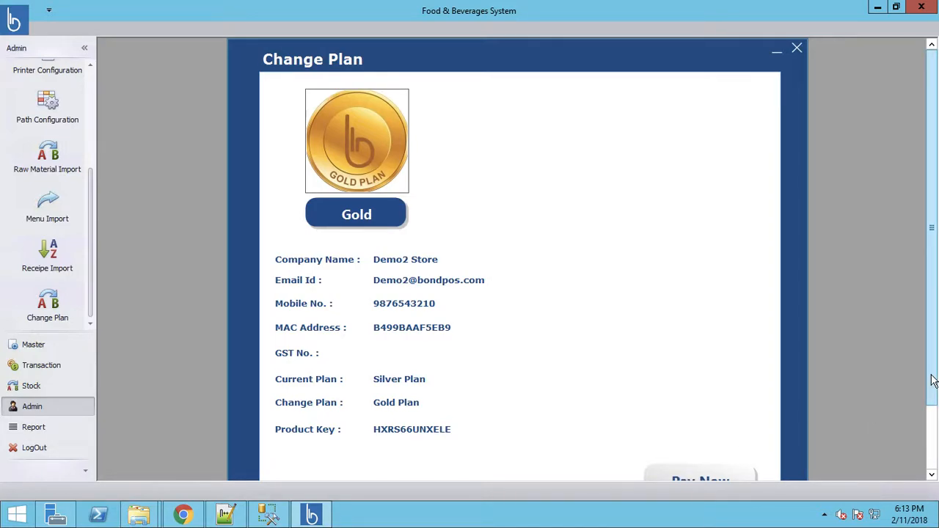
left_click(934, 411)
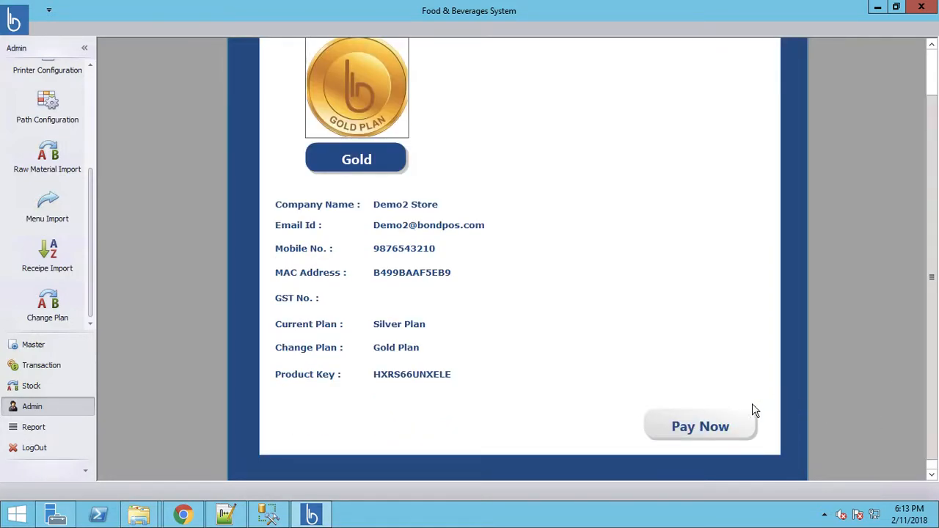
left_click(698, 425)
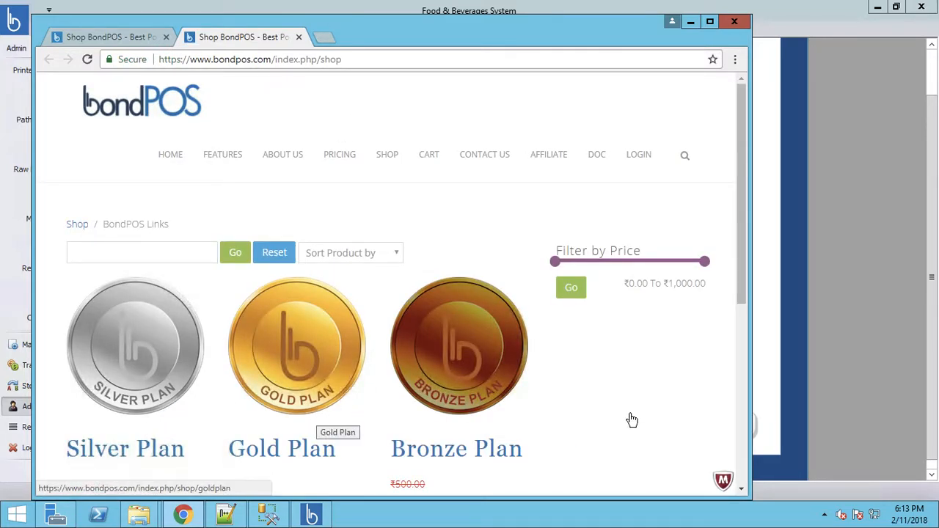
Step: Set aside the bondPOS shop plan listing and return to the Gold plan change screen
left_click(691, 23)
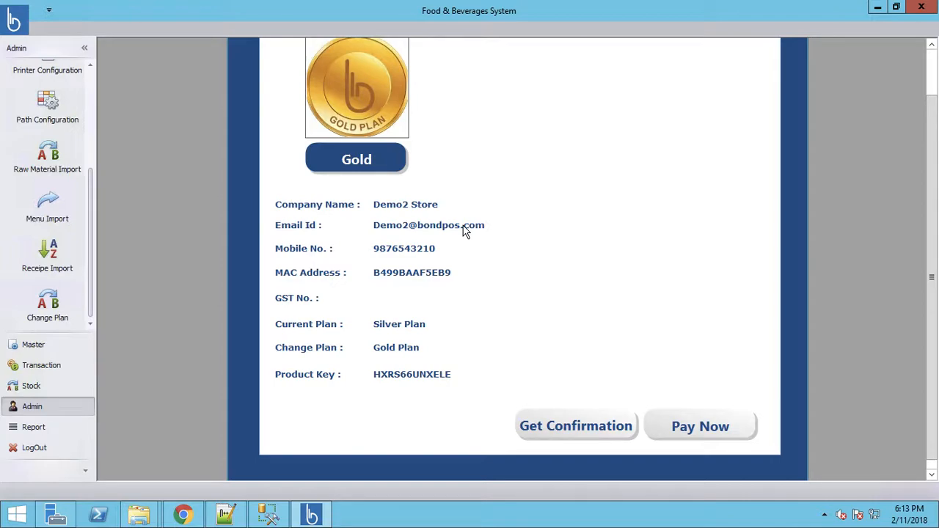
Step: Confirm the Gold upgrade, submit the admin and POS credentials, and acknowledge the restart notice
left_click(566, 429)
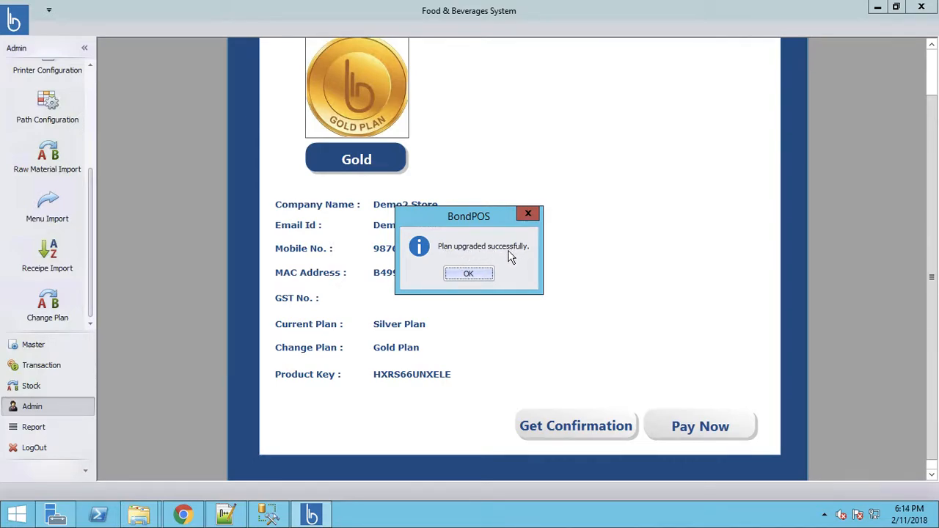
left_click(473, 277)
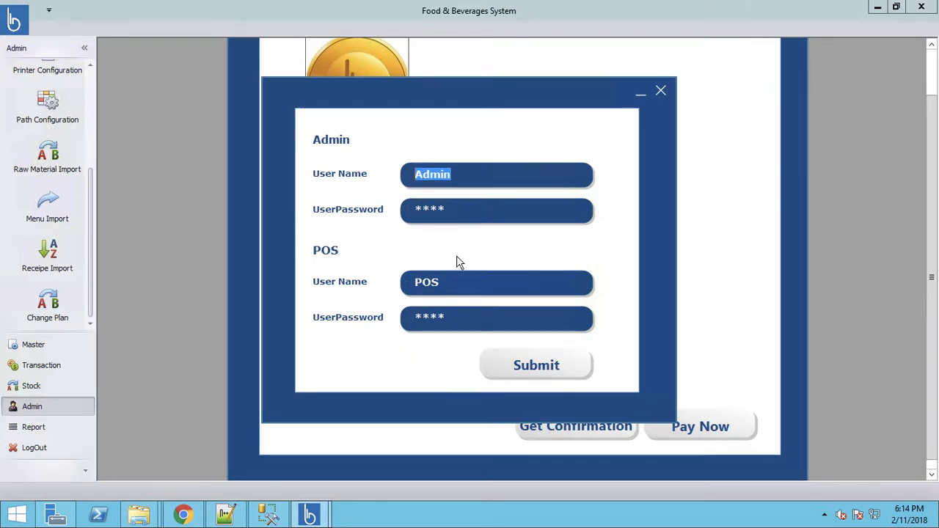
left_click(534, 366)
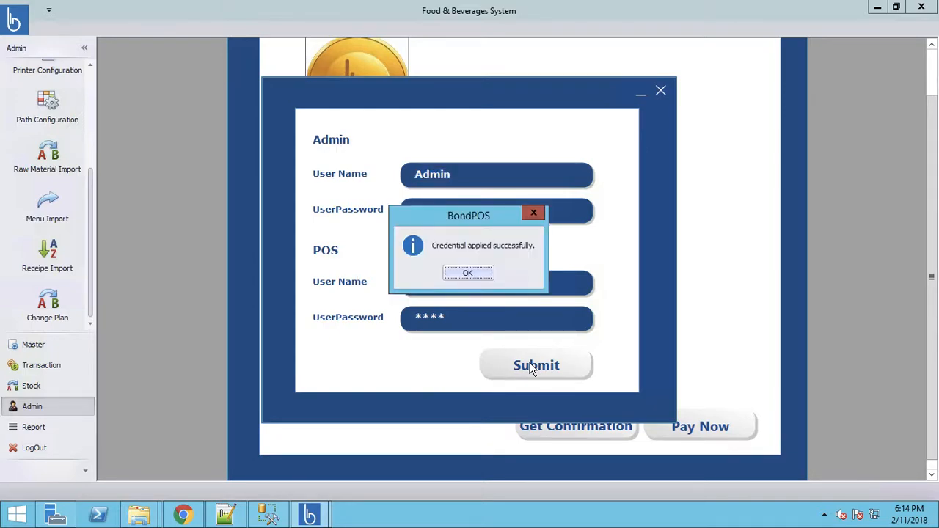
left_click(469, 273)
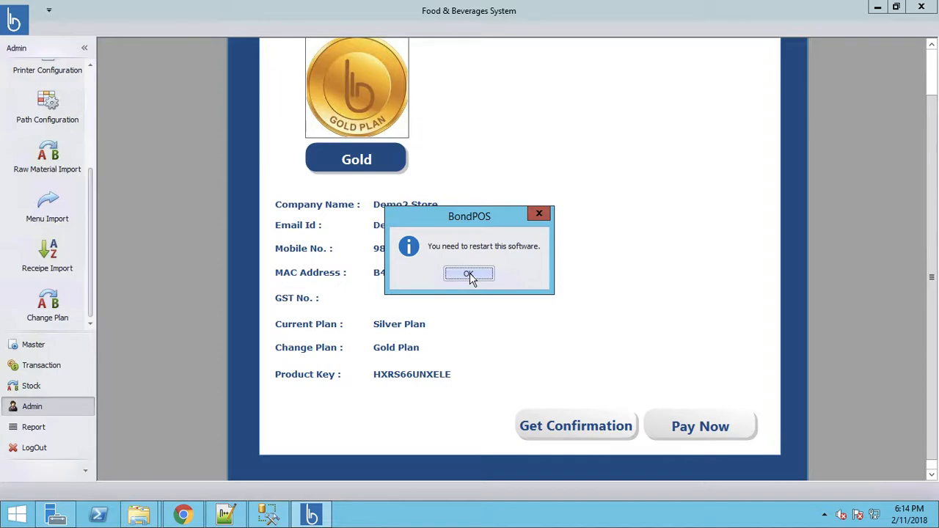
left_click(469, 274)
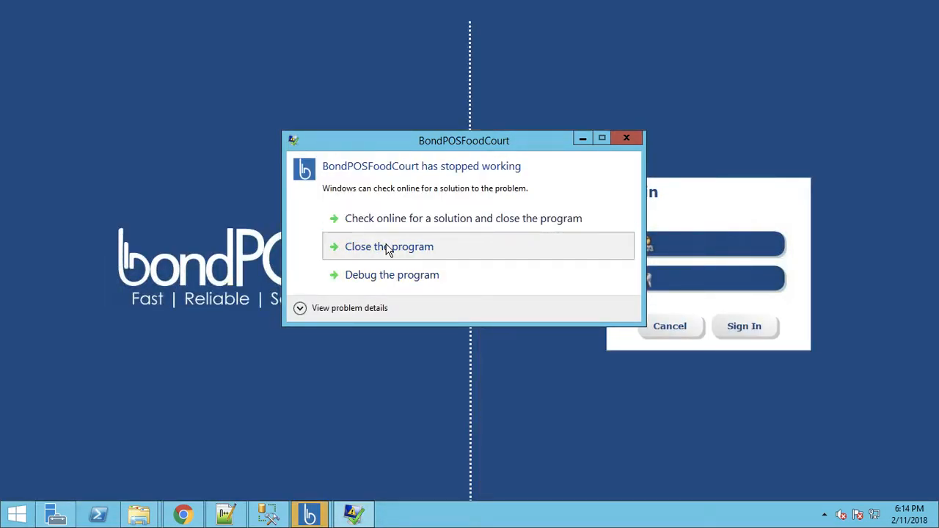
Step: Close the crashed instance, run the new one, and sign in with the admin password
left_click(387, 248)
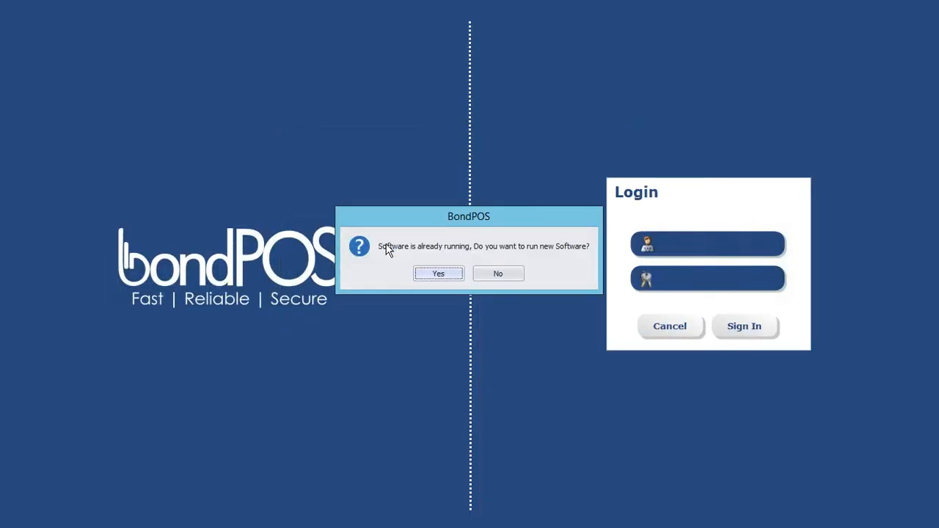
left_click(439, 274)
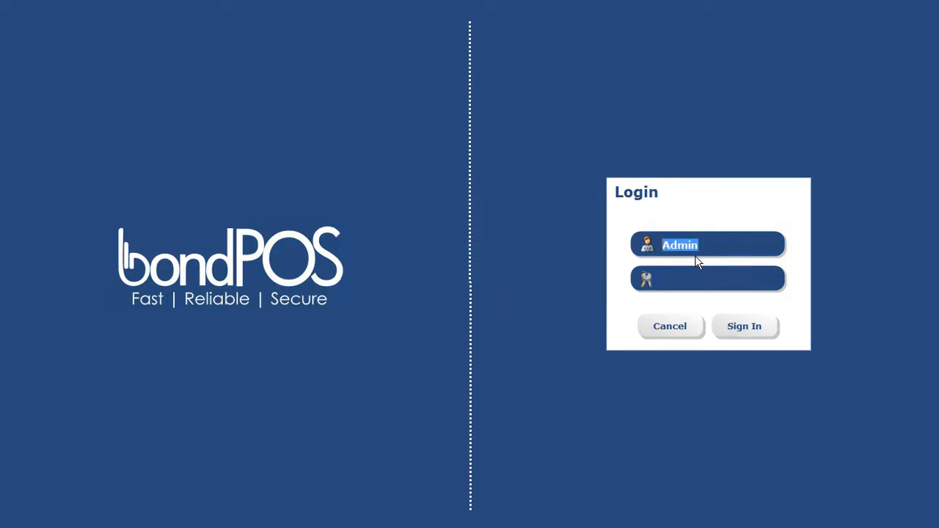
key("Tab")
type("1234")
key("Return")
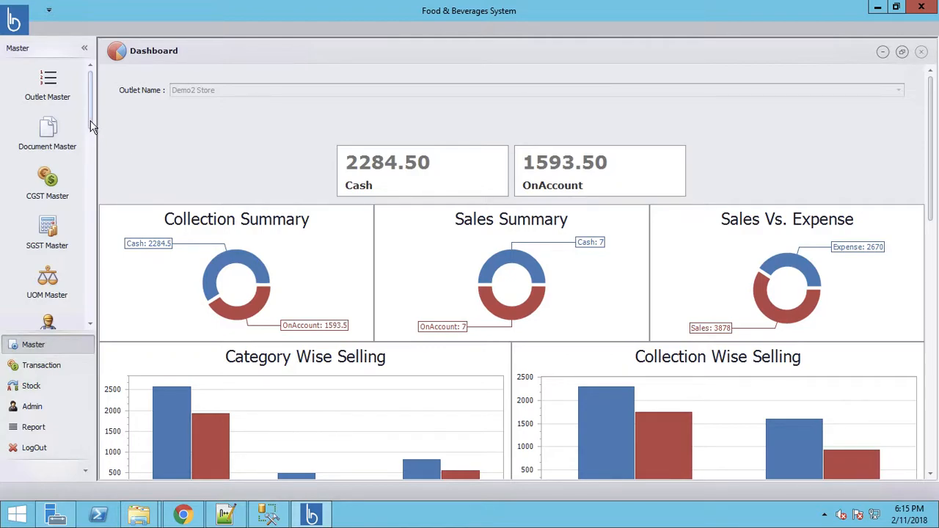
Step: Save Drivers License and Resume as document types in Document Master for Demo2 Store
scroll(51, 105, "down", 1)
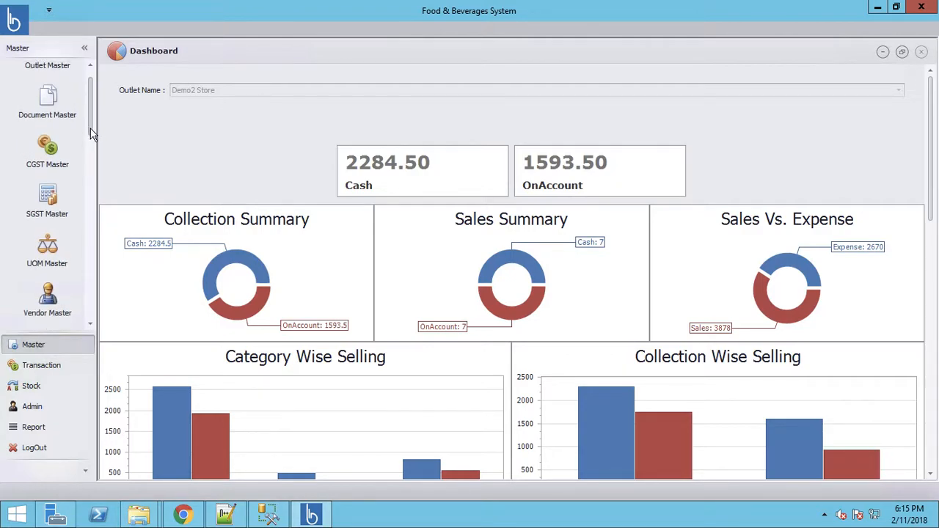
left_click(52, 103)
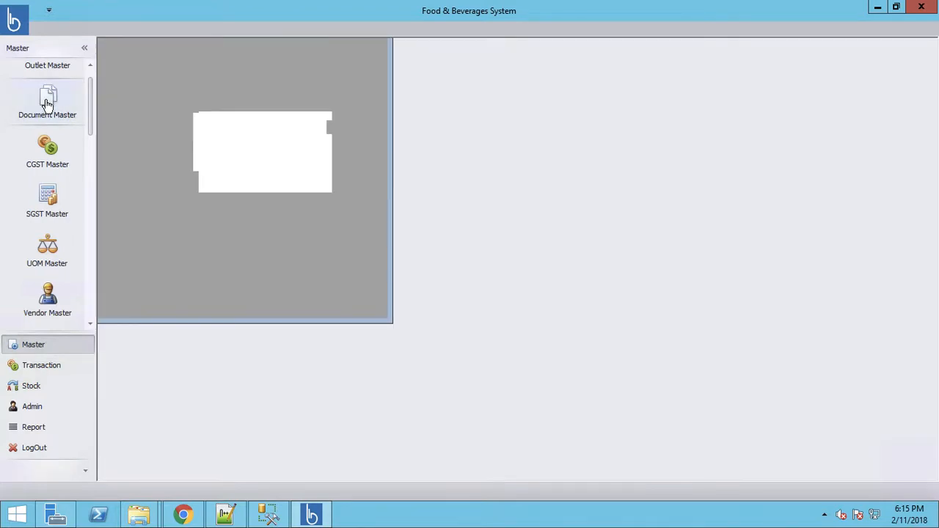
type("Drivers")
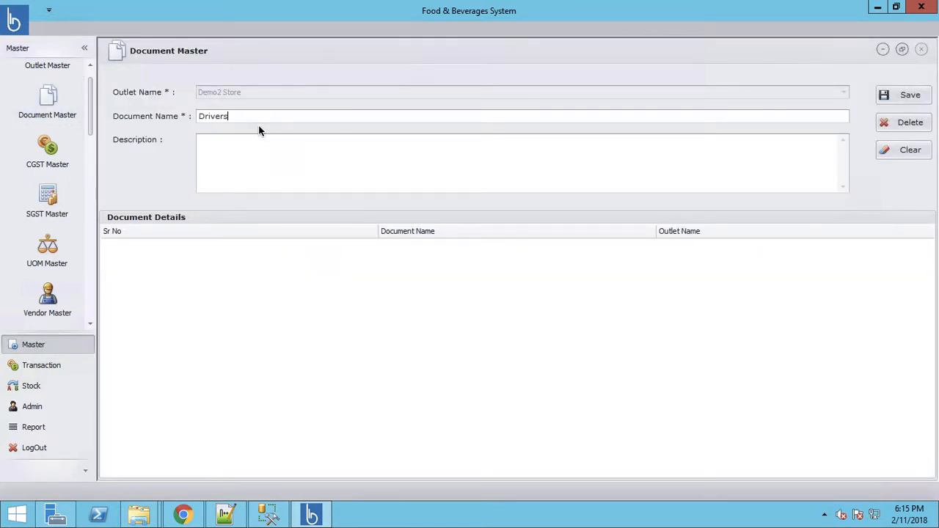
type(" License")
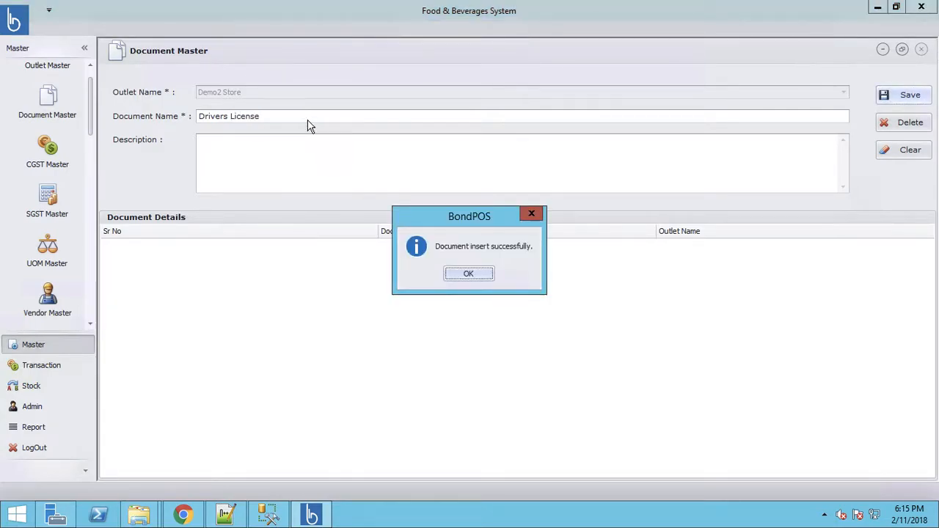
left_click(482, 277)
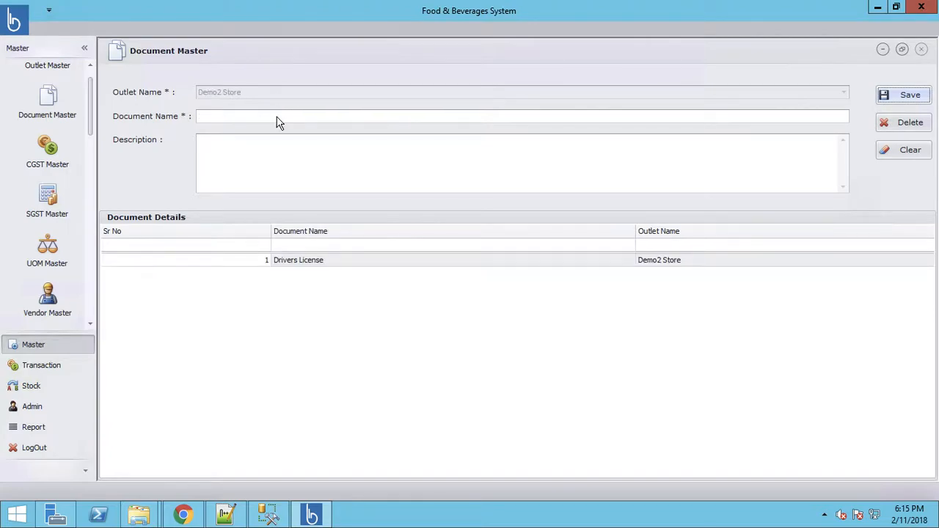
left_click(277, 117)
type("Resume")
left_click(904, 95)
left_click(478, 276)
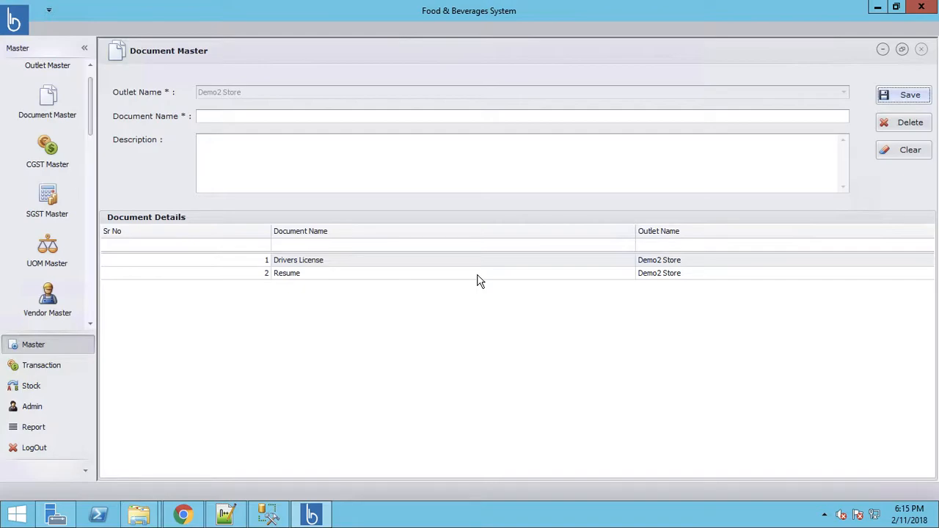
left_click_drag(91, 131, 90, 177)
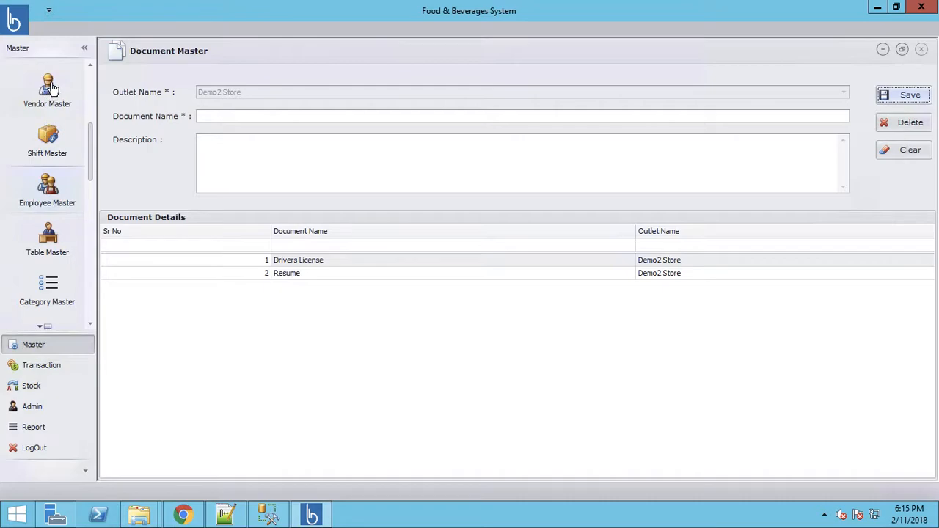
Step: Start a new employee record in Employee Master on the Full Day shift
left_click(48, 189)
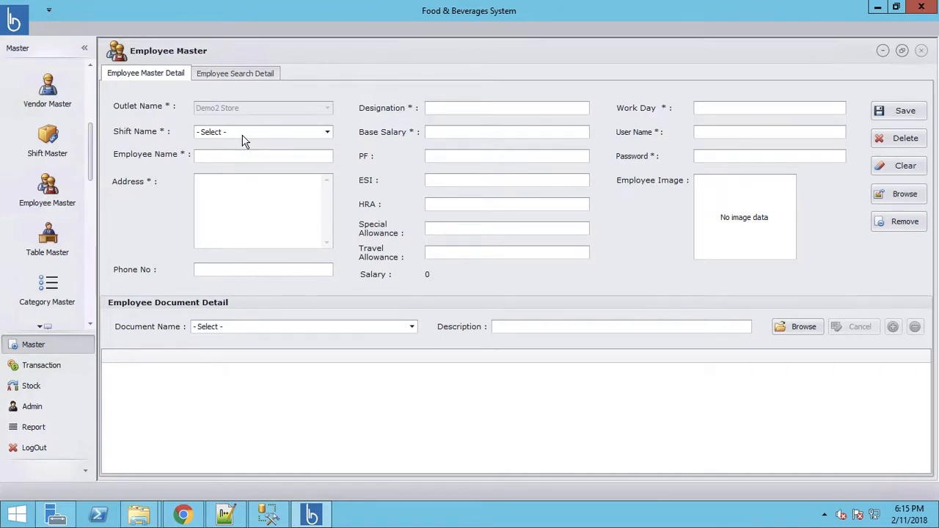
left_click(244, 140)
left_click(235, 160)
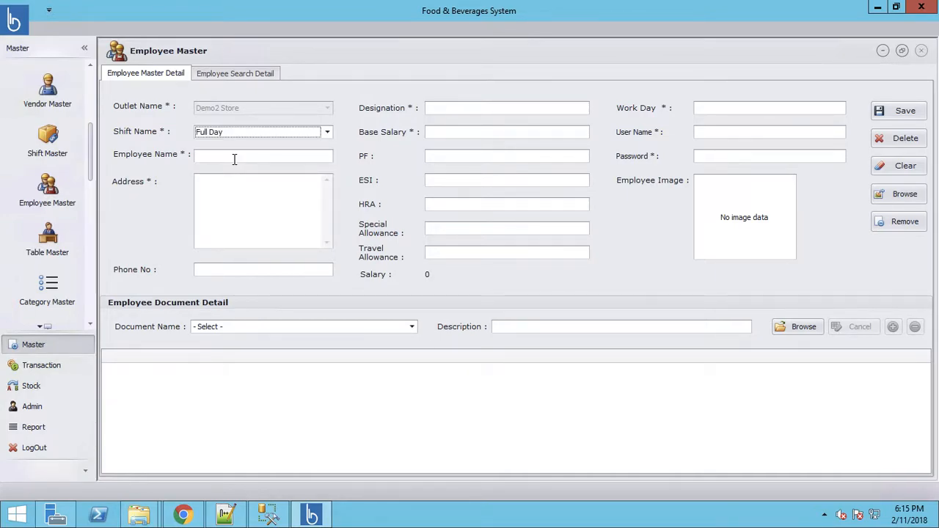
left_click(234, 159)
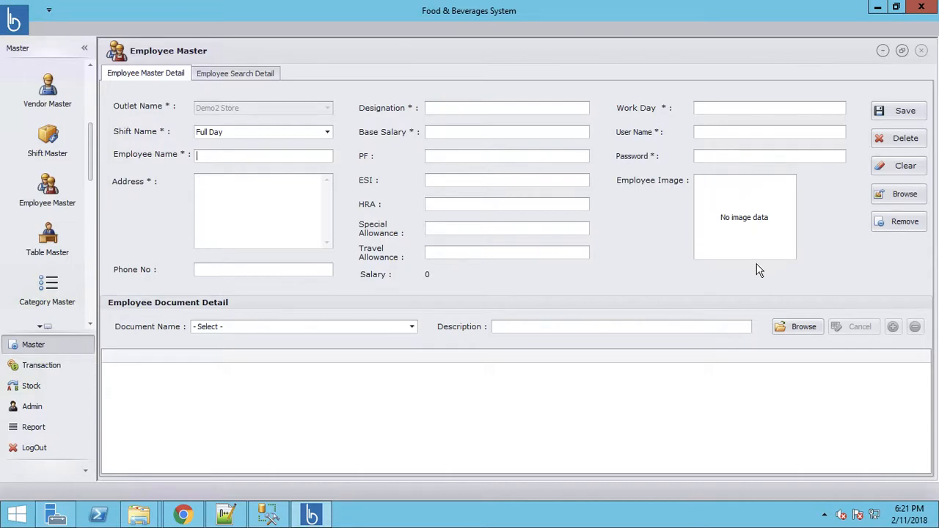
Step: Set the employee's document type to Resume instead of Drivers License, then open Table Master
left_click(413, 332)
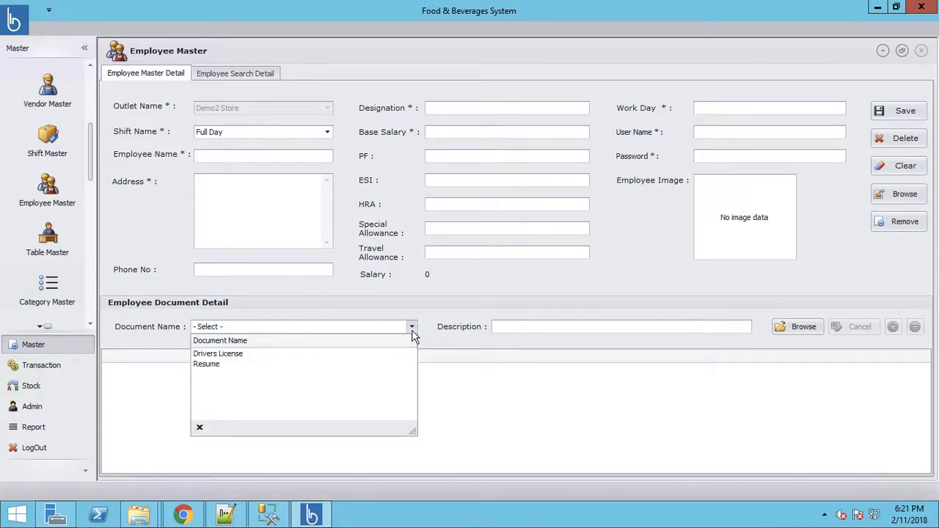
left_click(233, 355)
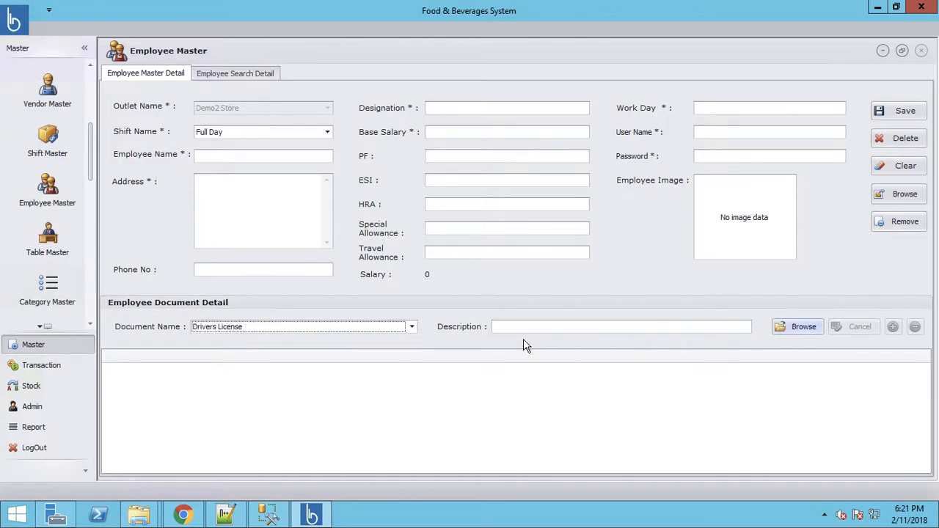
left_click(411, 328)
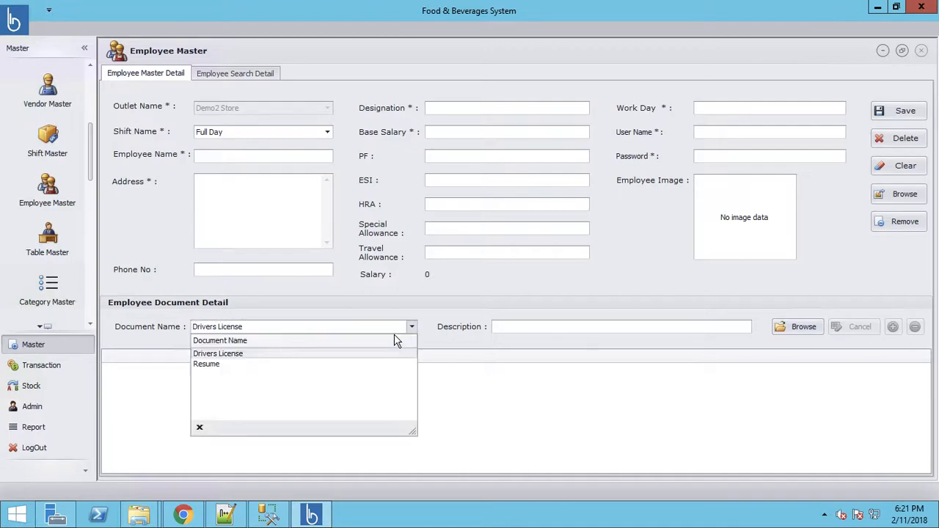
left_click(302, 365)
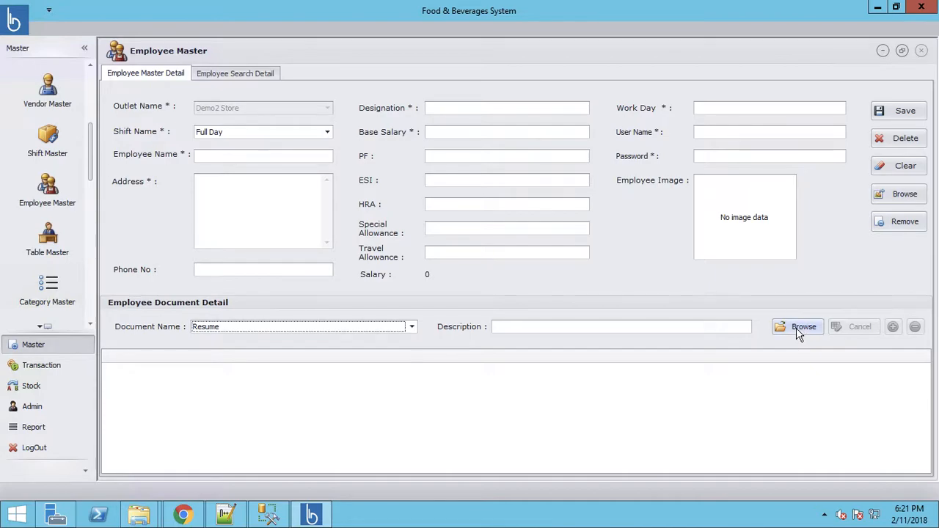
left_click(57, 240)
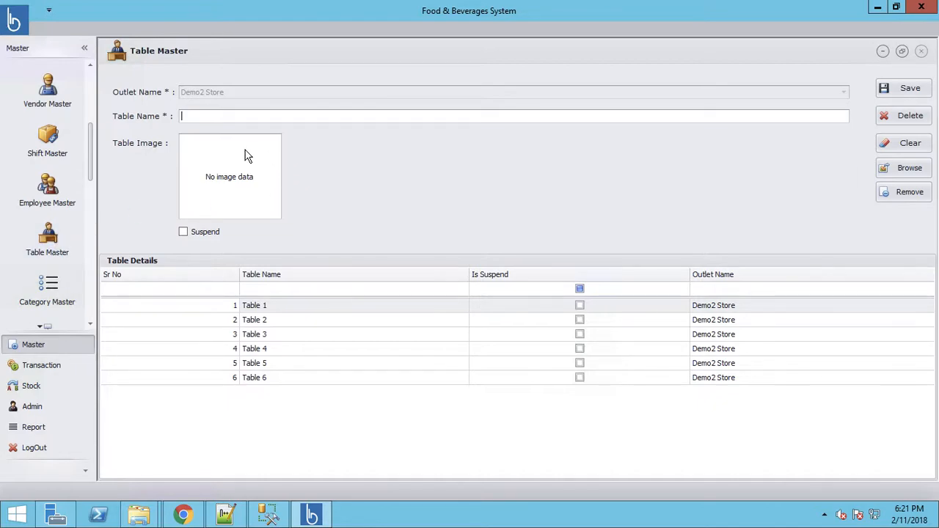
Step: Cancel browsing for a table image, then view Admin > Path Configuration's document and image paths
left_click(903, 171)
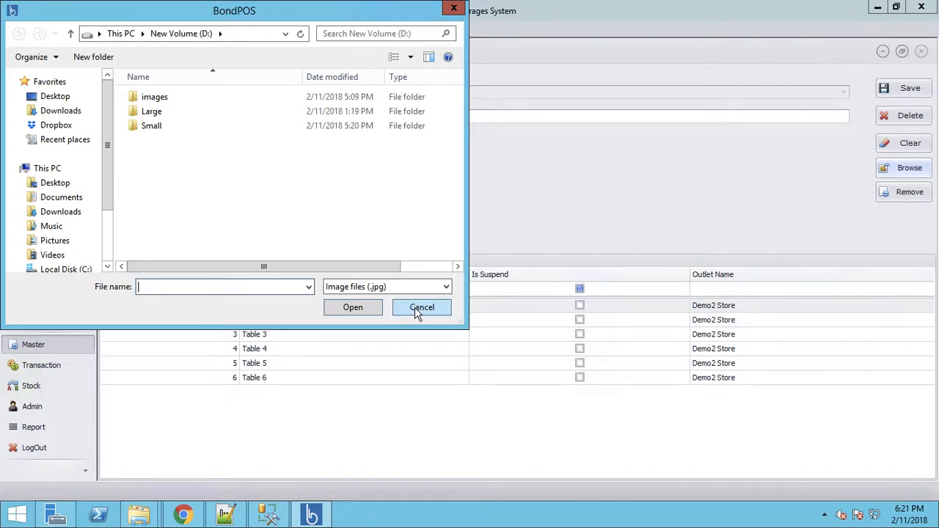
left_click(422, 308)
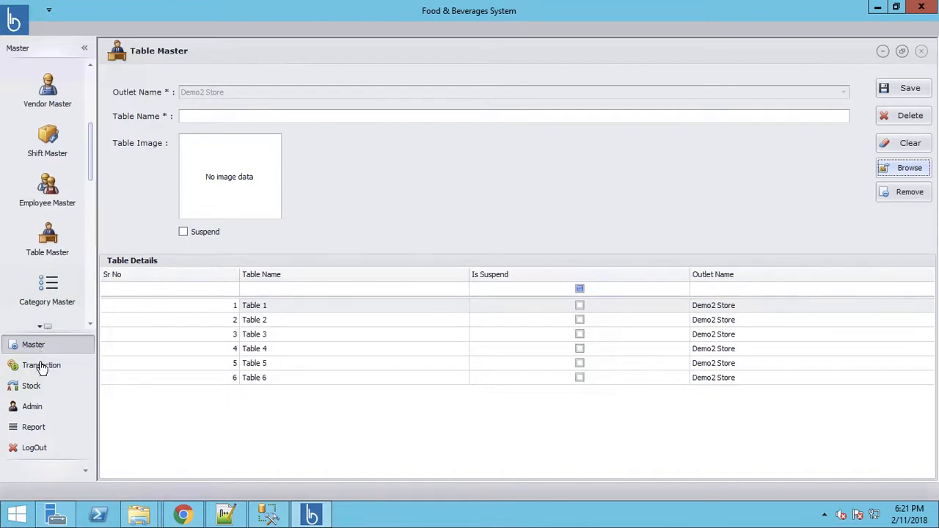
left_click(28, 407)
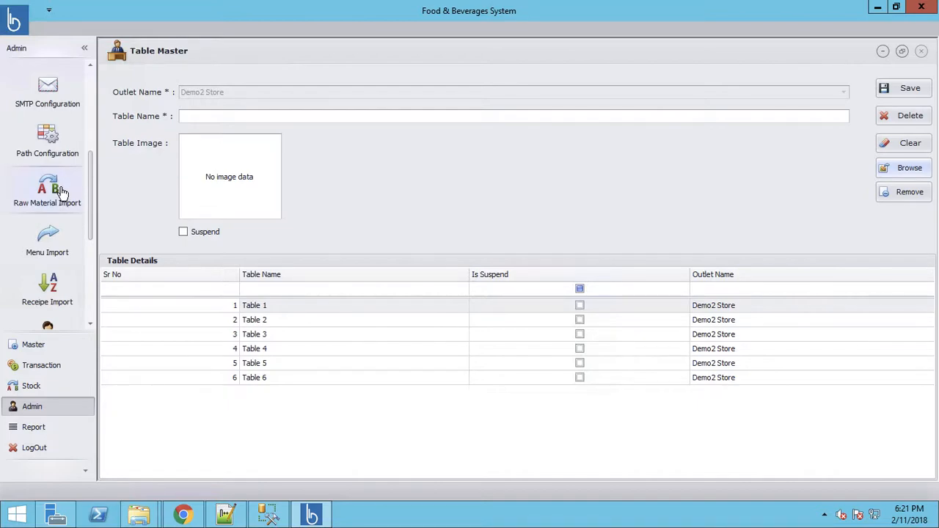
left_click(57, 146)
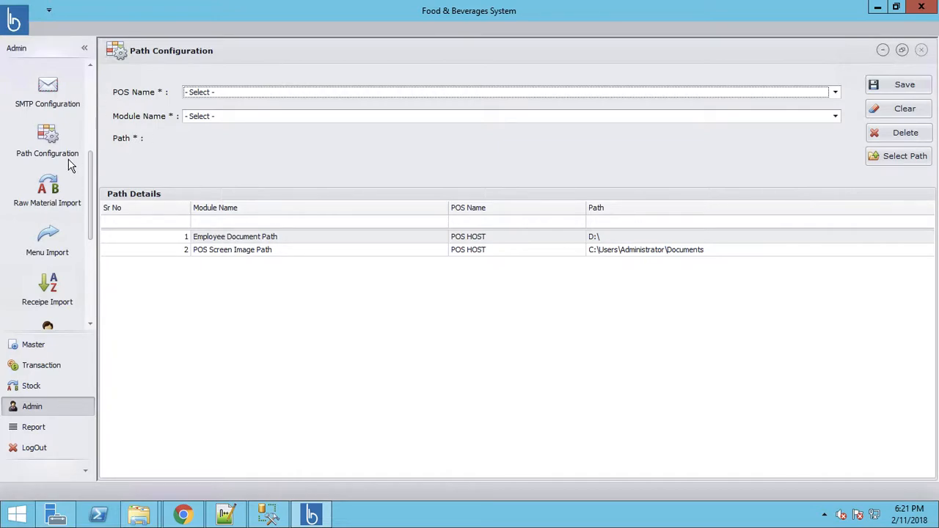
left_click(31, 346)
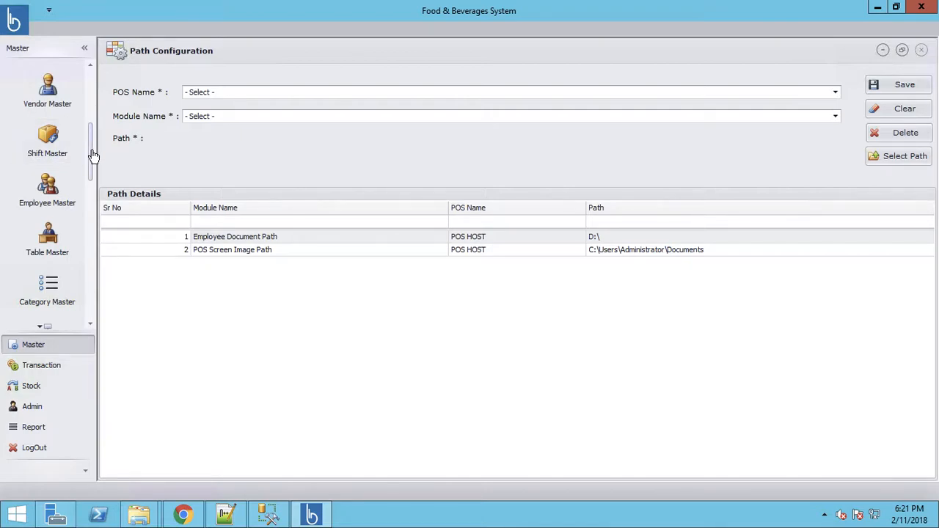
left_click_drag(89, 164, 89, 229)
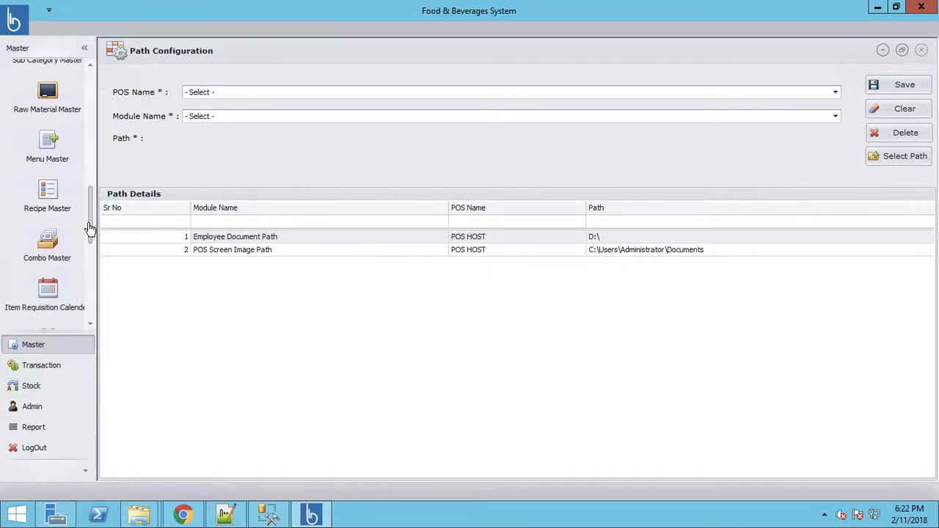
Step: In Recipe Master, select the Personal Pizza sub category and the Veg Pizza menu item
left_click(46, 197)
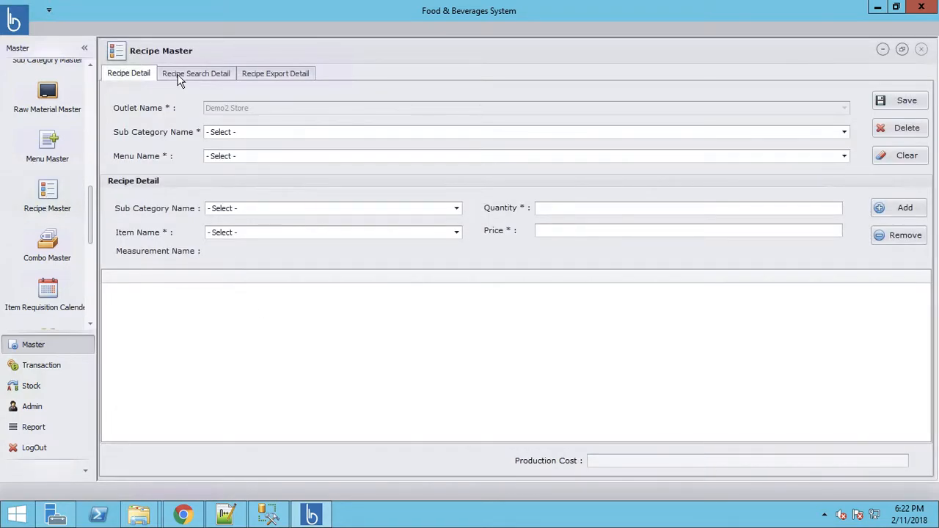
left_click(280, 134)
left_click(249, 157)
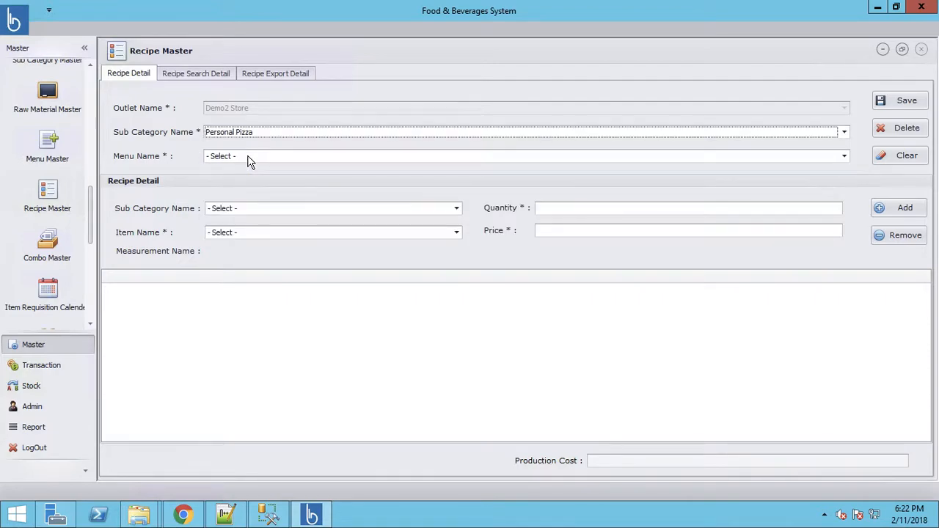
left_click(238, 156)
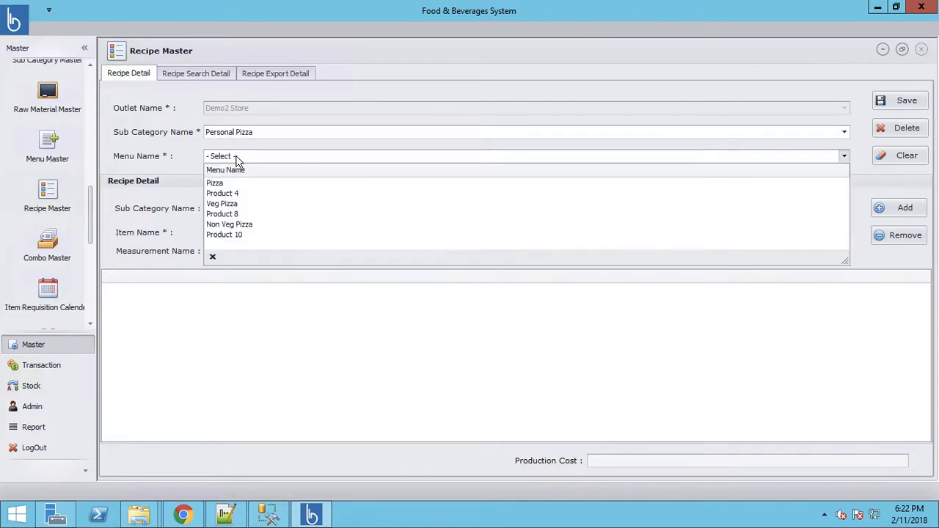
left_click(229, 204)
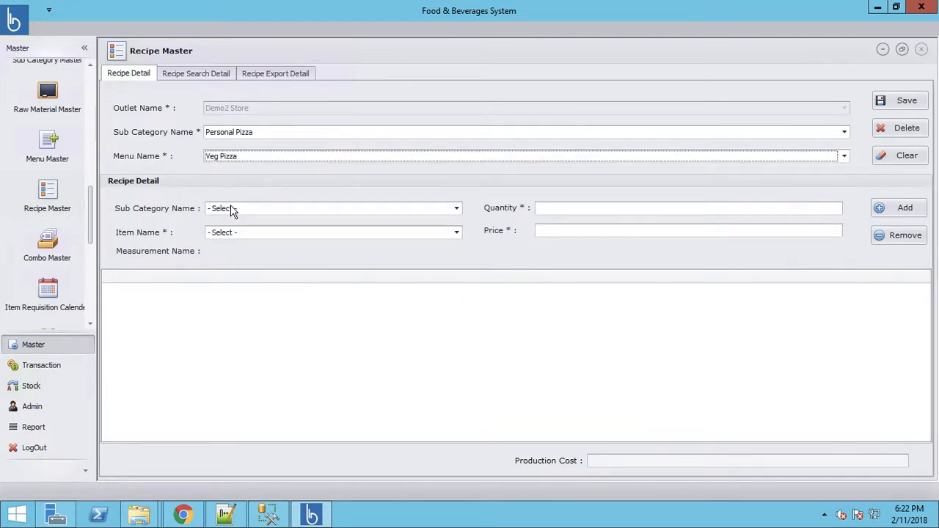
Step: Add 0.1 Kg Tomato from Vegetables to the recipe and save it
left_click(232, 211)
left_click(237, 237)
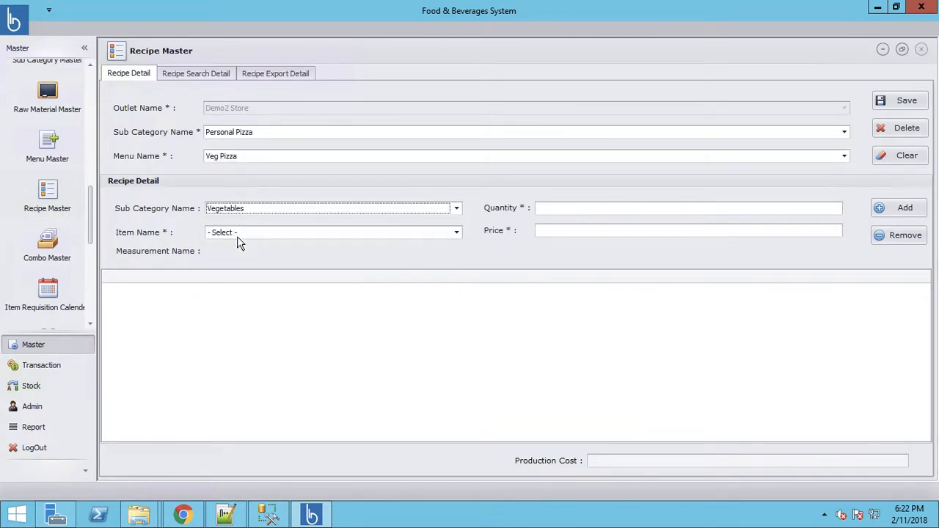
left_click(234, 233)
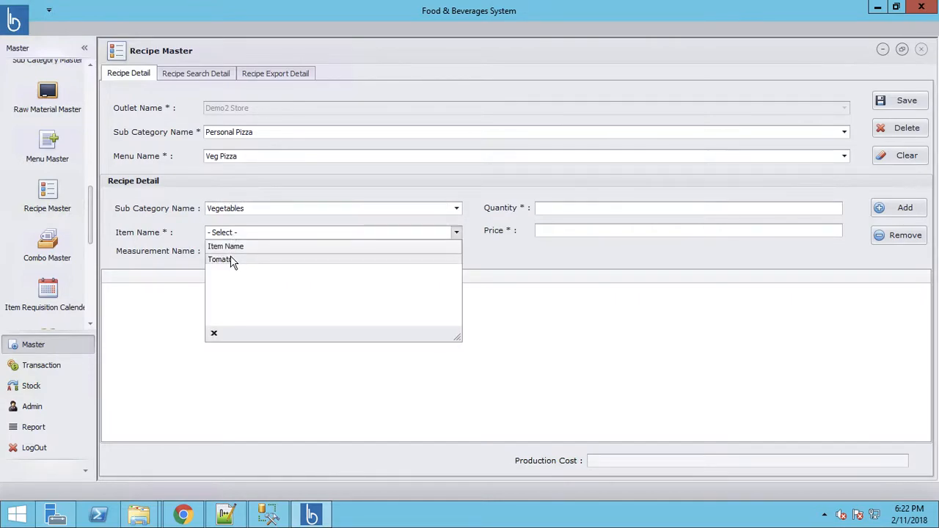
left_click(232, 261)
left_click(561, 206)
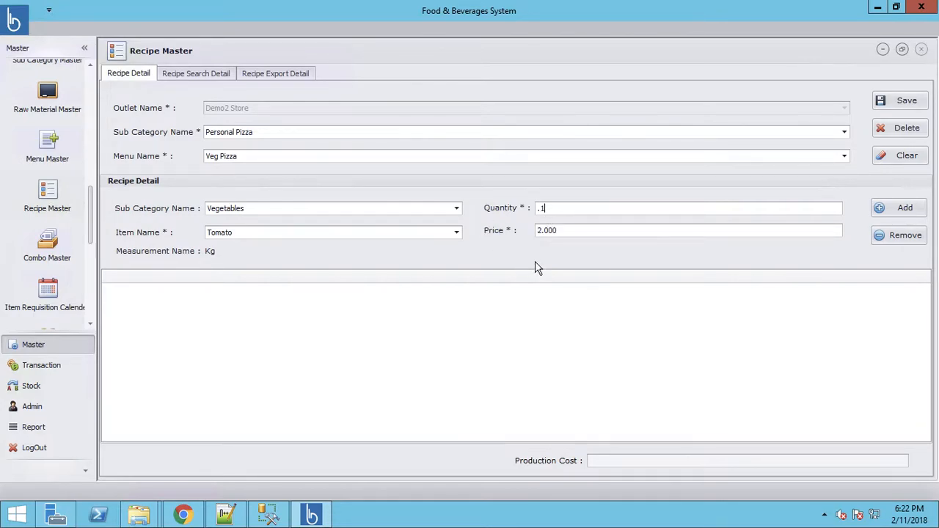
left_click(892, 215)
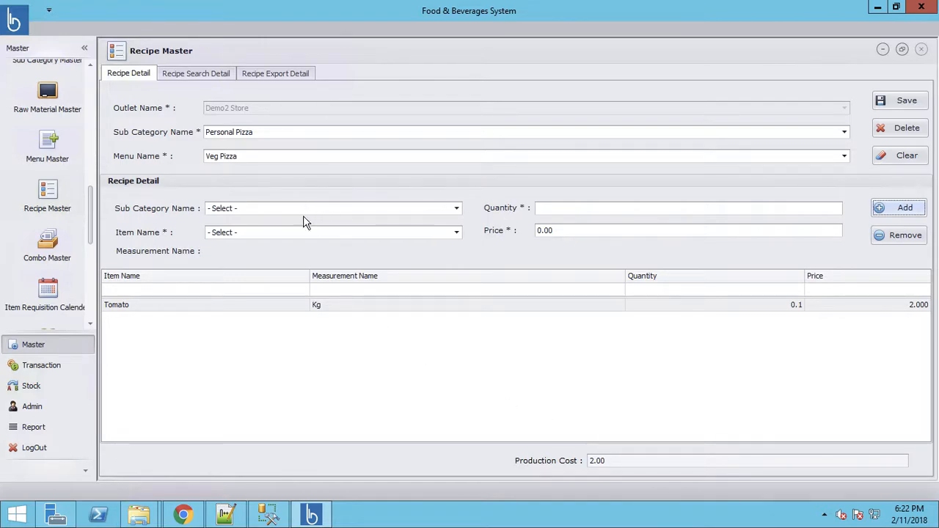
left_click(905, 105)
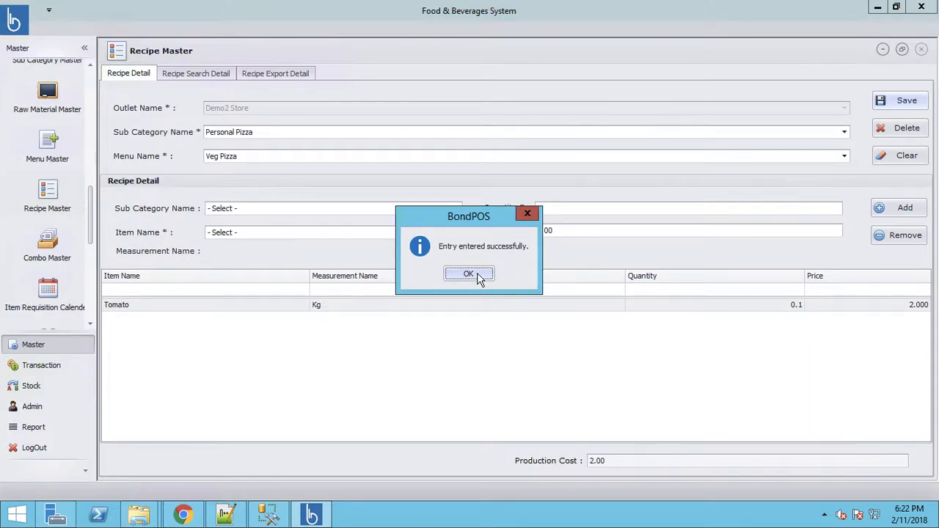
left_click(480, 279)
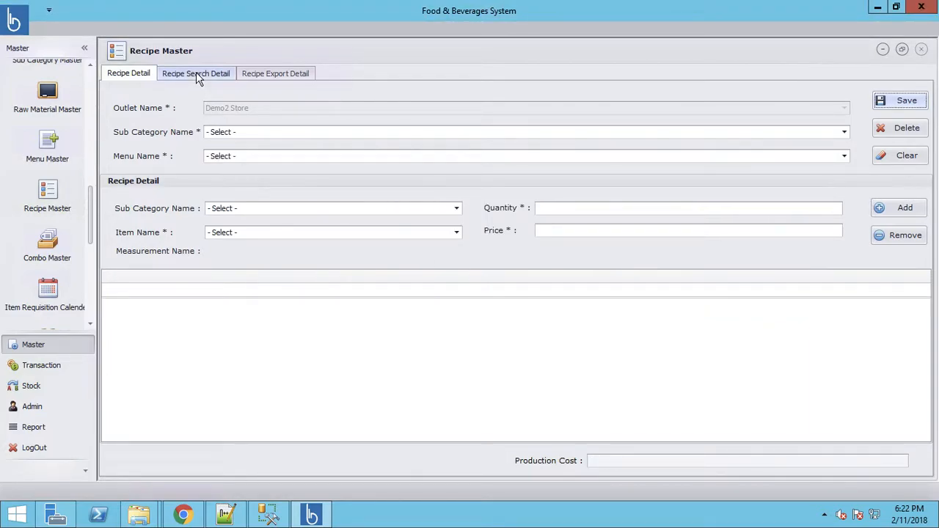
Step: Export the recipe details to an Excel file named 'Recipe', then return to the Recipe Detail form
left_click(196, 74)
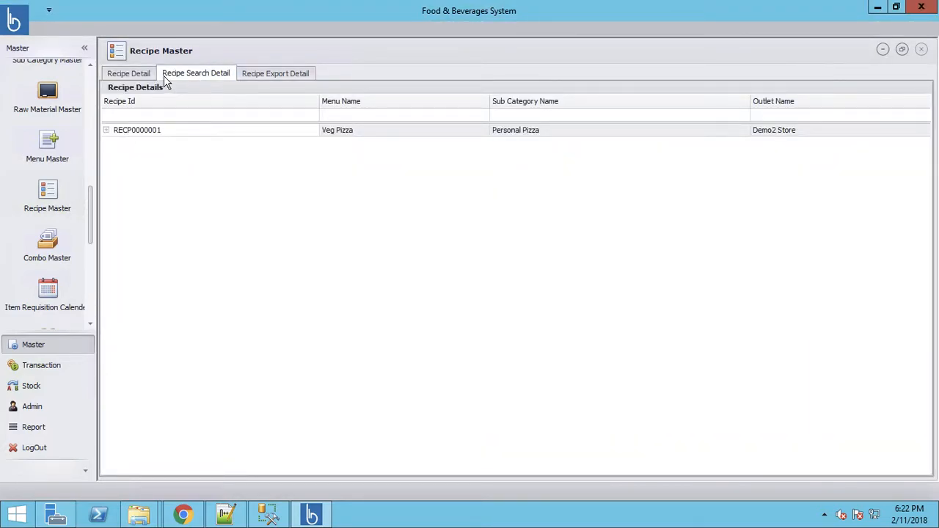
left_click(271, 76)
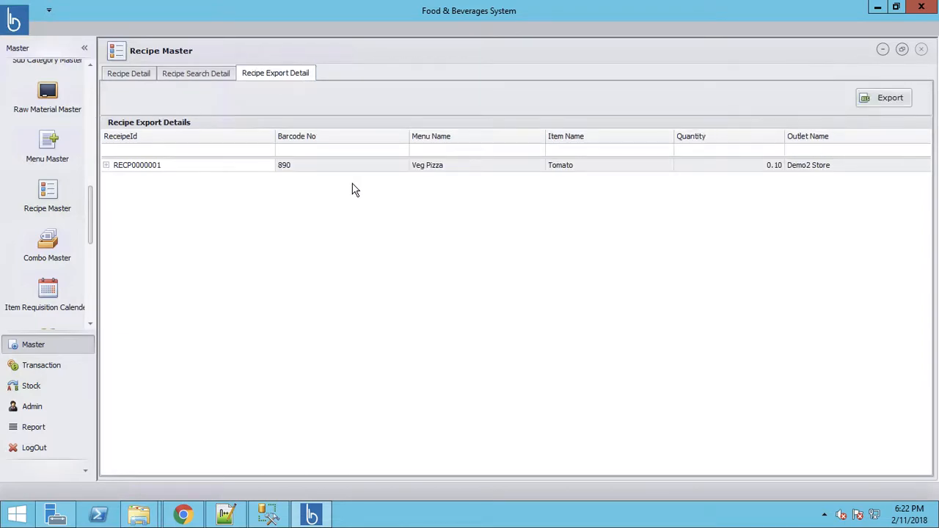
left_click(883, 101)
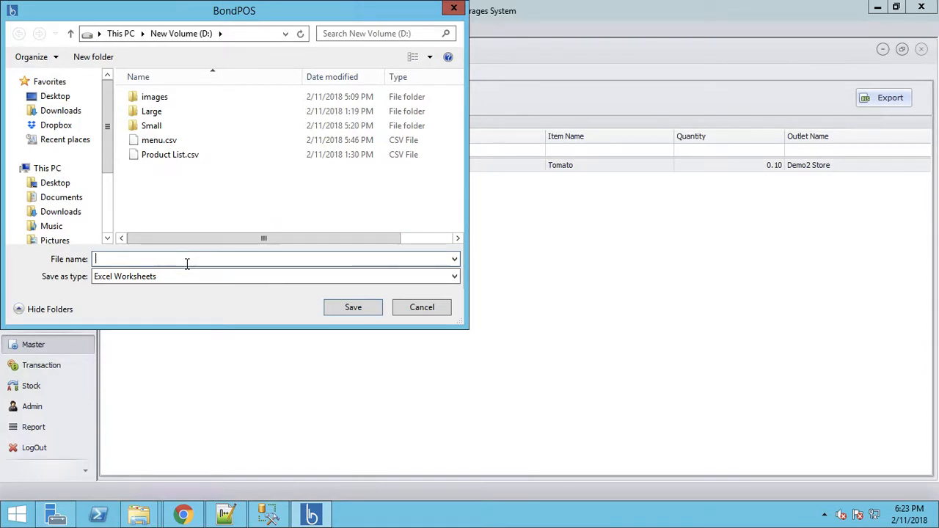
type("Recipe")
left_click(353, 308)
left_click(476, 279)
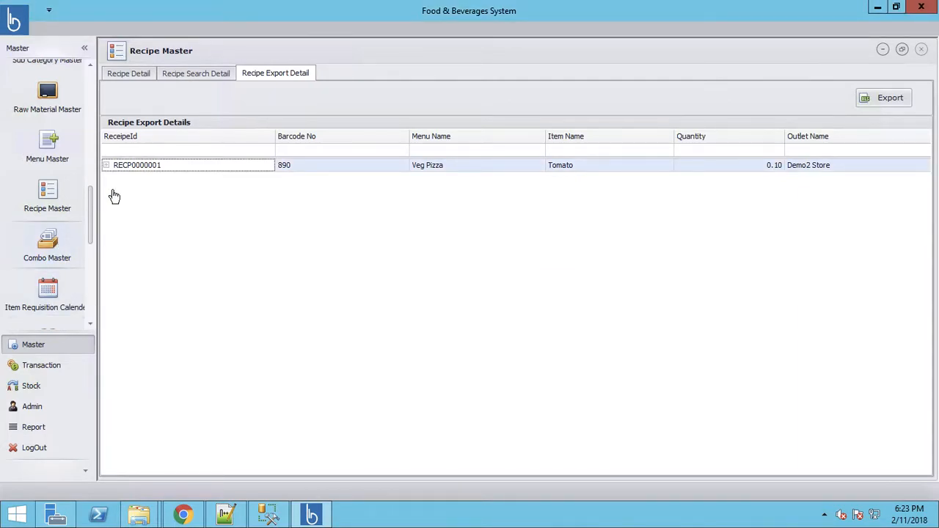
left_click(127, 78)
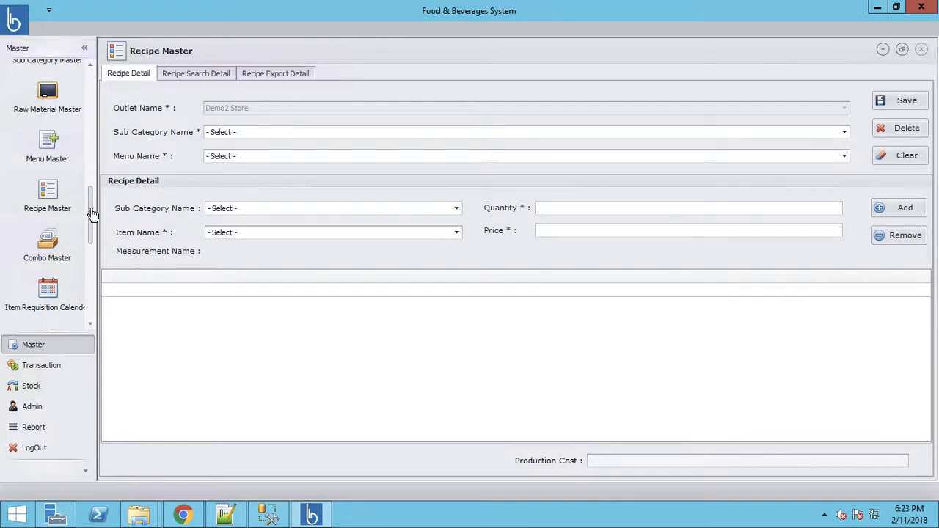
Step: Review the saved raw materials, including Tomato, in Raw Material Master's search list
left_click(44, 102)
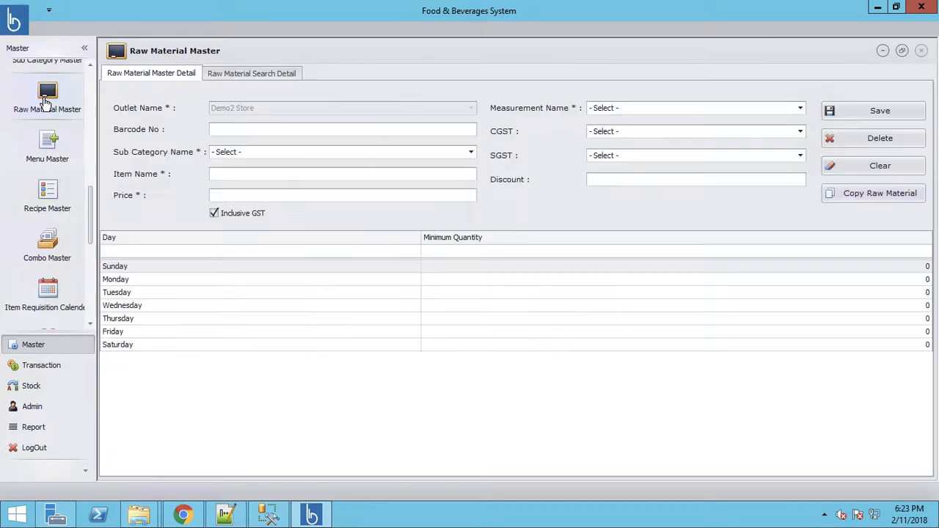
left_click(244, 74)
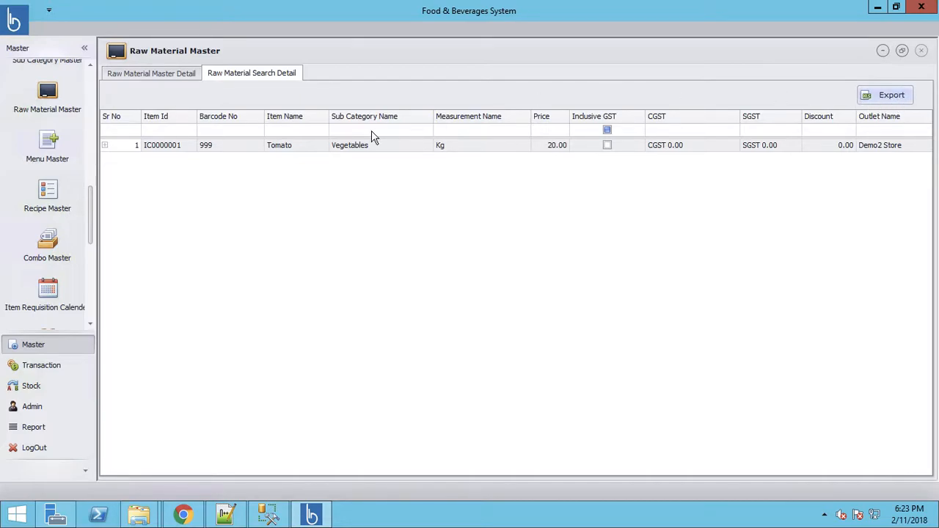
left_click(132, 79)
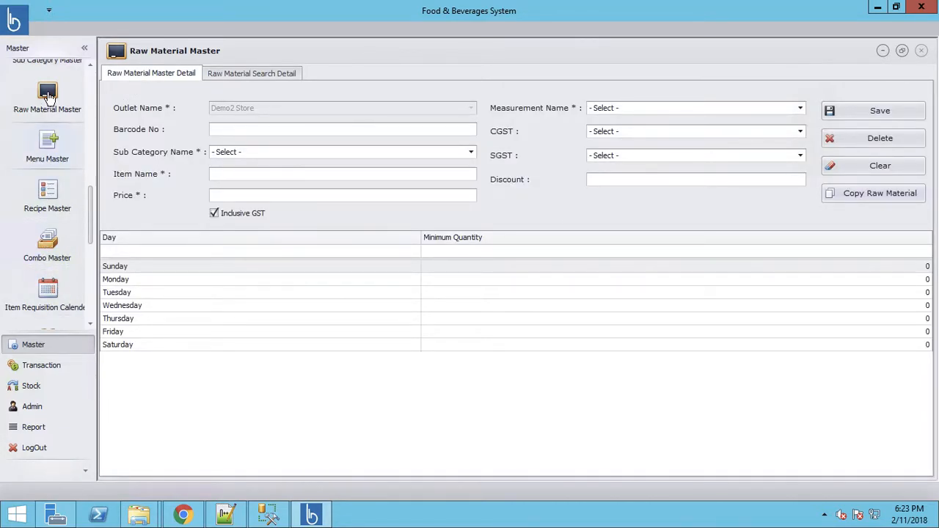
Step: Bring up the blank Menu Master form for the Demo2 Store outlet
left_click(49, 145)
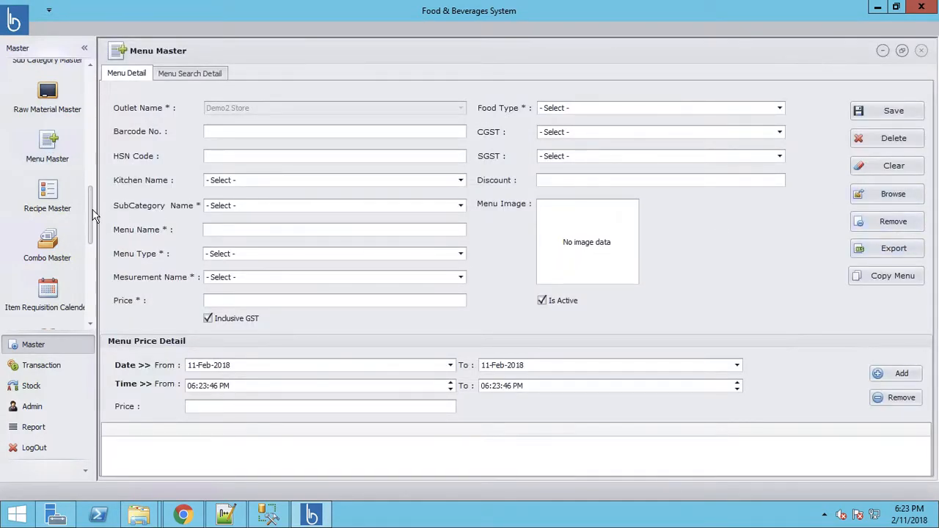
left_click_drag(93, 217, 94, 275)
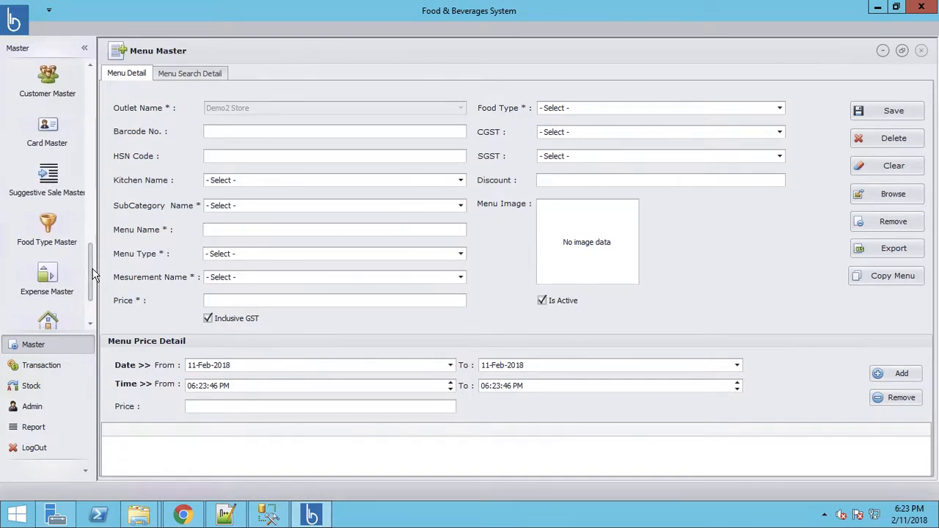
left_click_drag(93, 274, 93, 311)
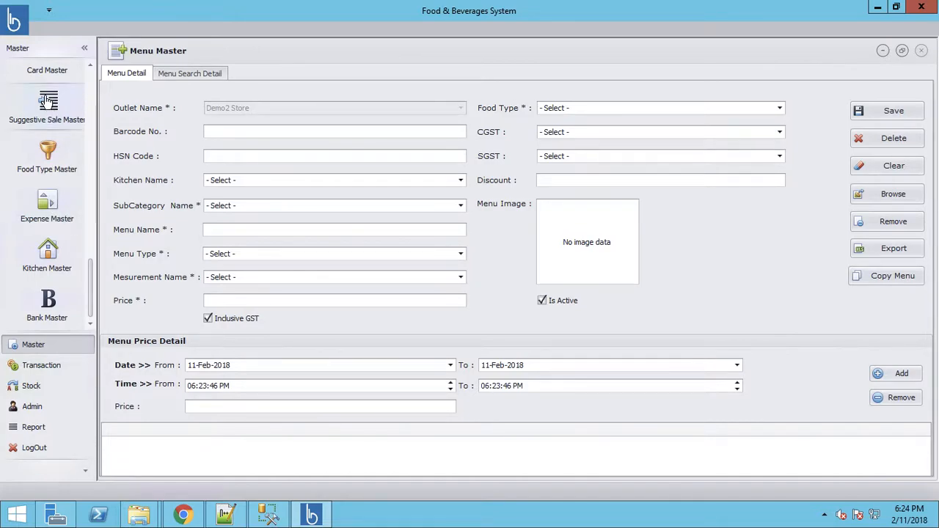
Step: Start a vendor payment for Vendor 1 on PO0000001, invoice IN0000001, showing 1800.00 due
left_click(41, 369)
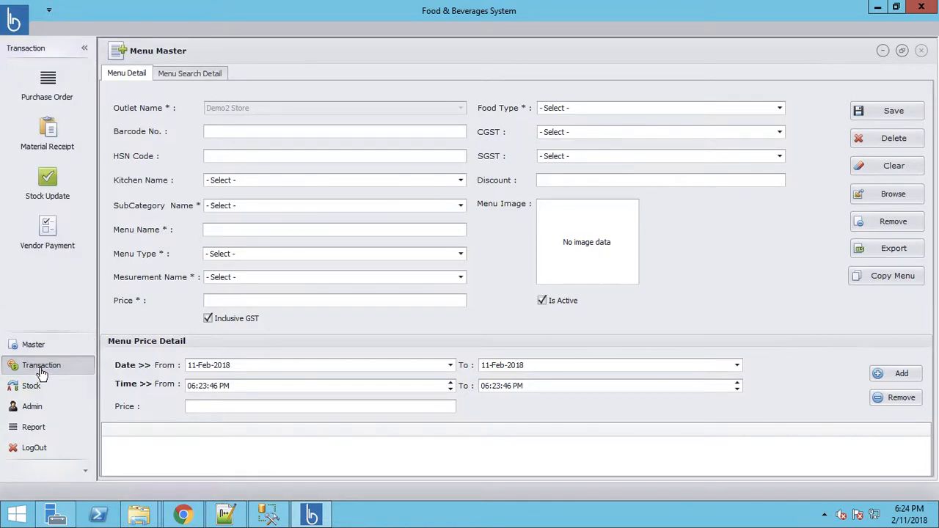
left_click(51, 233)
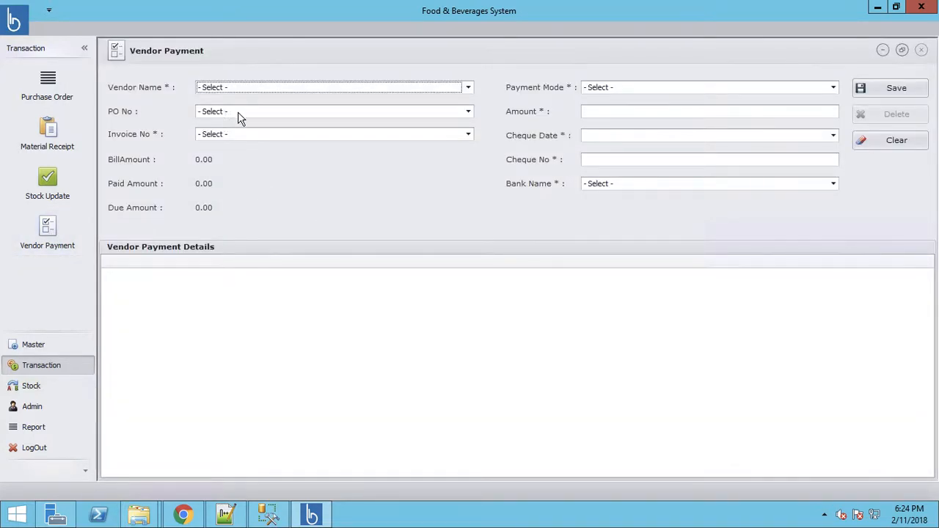
left_click(243, 90)
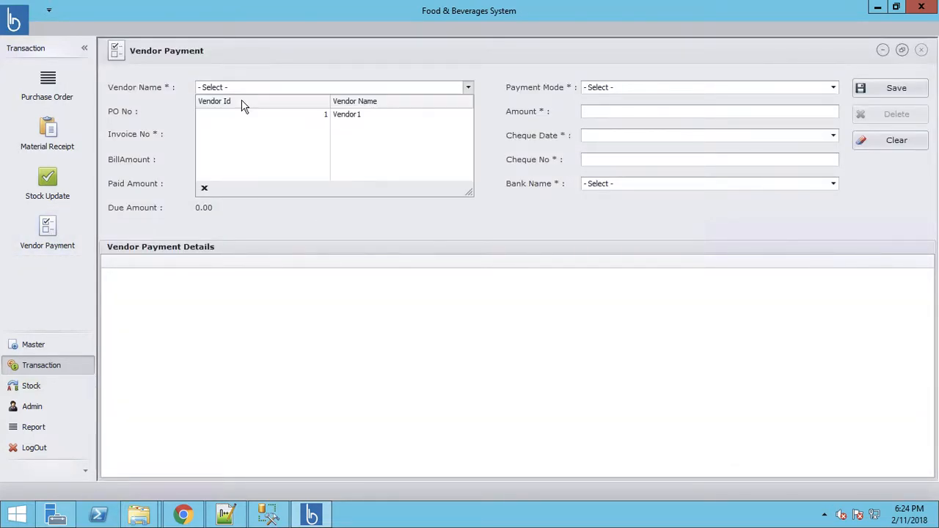
left_click(347, 116)
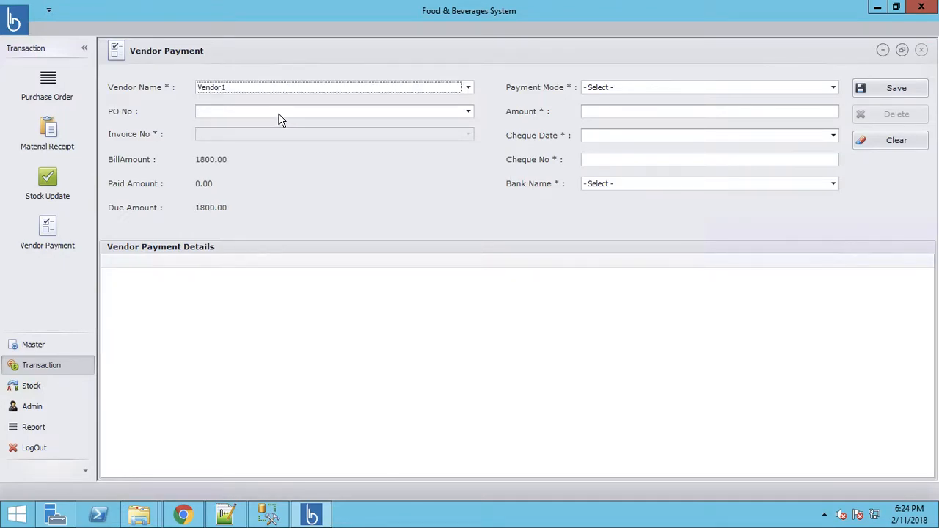
left_click(280, 114)
left_click(237, 149)
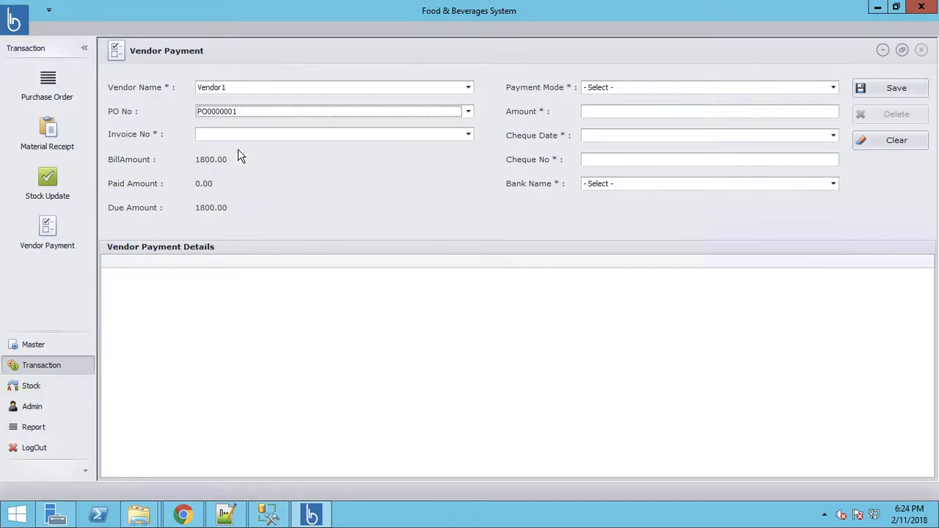
left_click(224, 140)
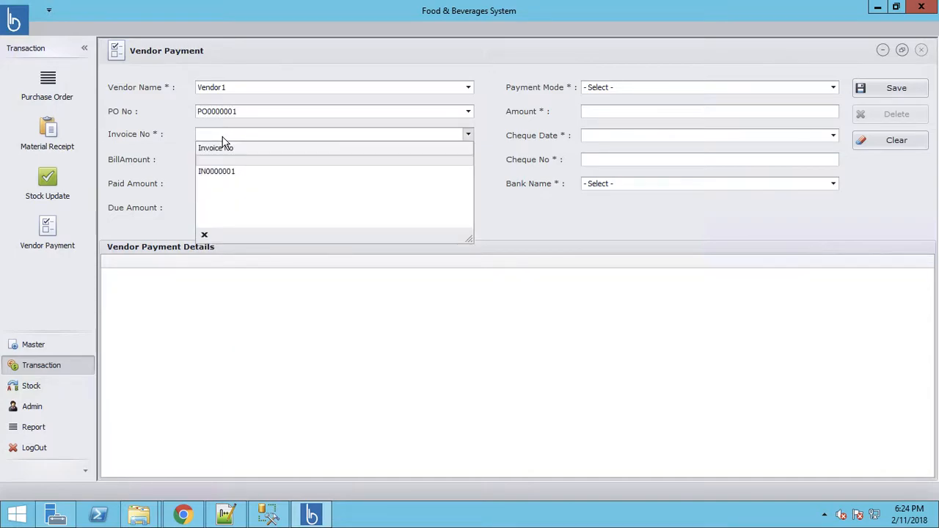
left_click(220, 171)
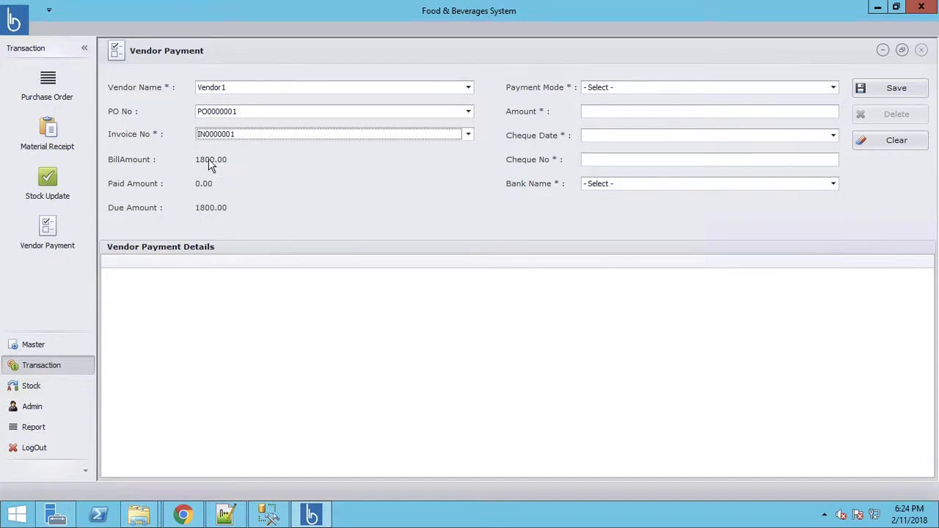
Step: Set the payment mode to Cheque
left_click(616, 87)
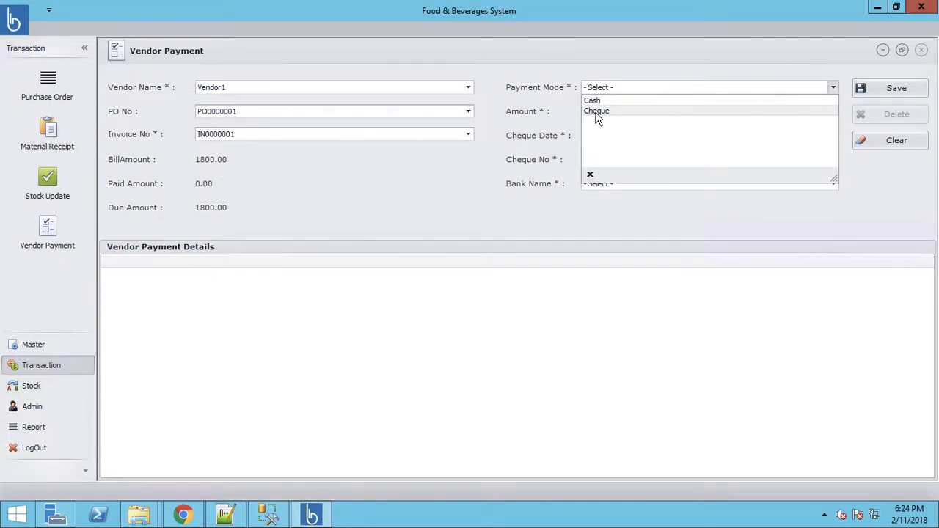
left_click(596, 111)
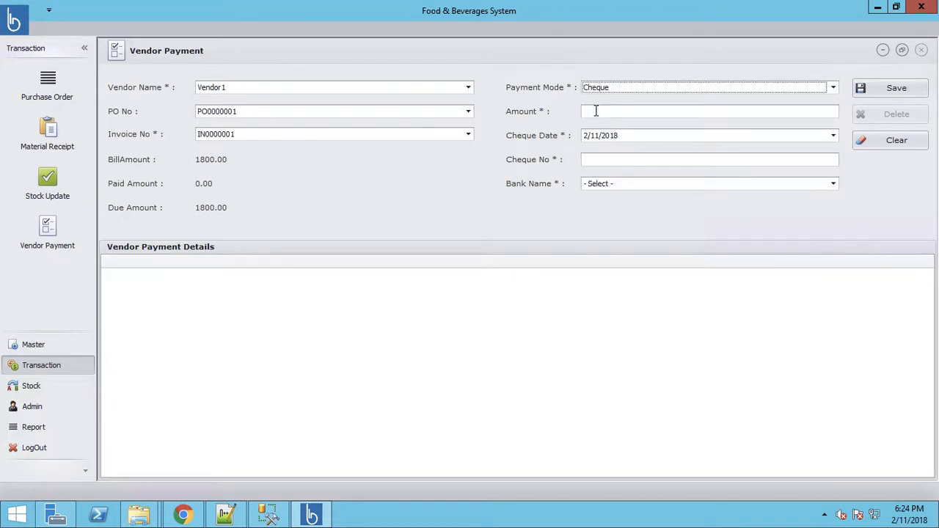
left_click(606, 192)
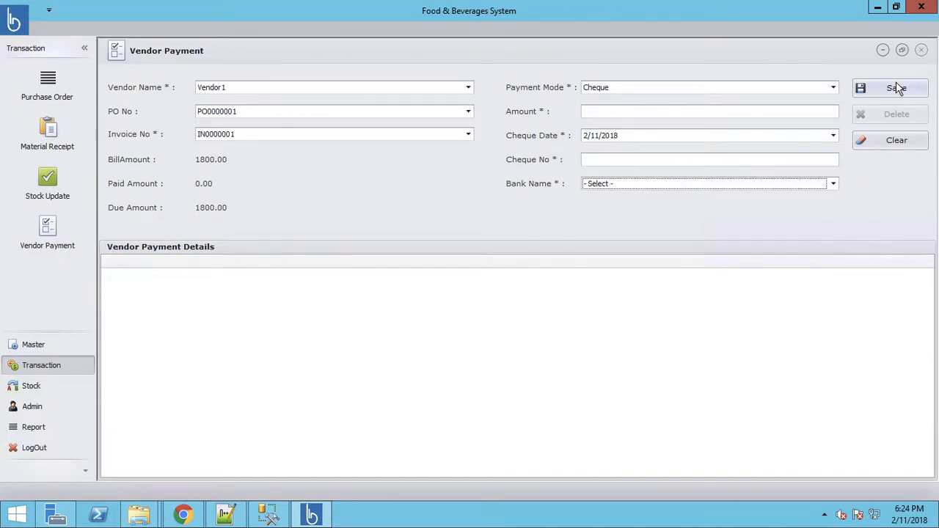
left_click(31, 387)
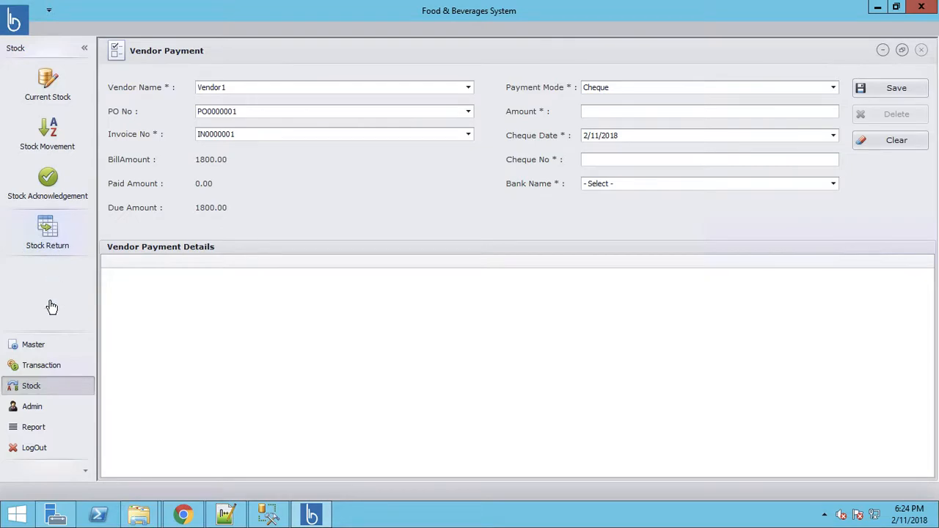
Step: Go to the Admin panel and scroll down to the EventEmail entry
left_click(35, 408)
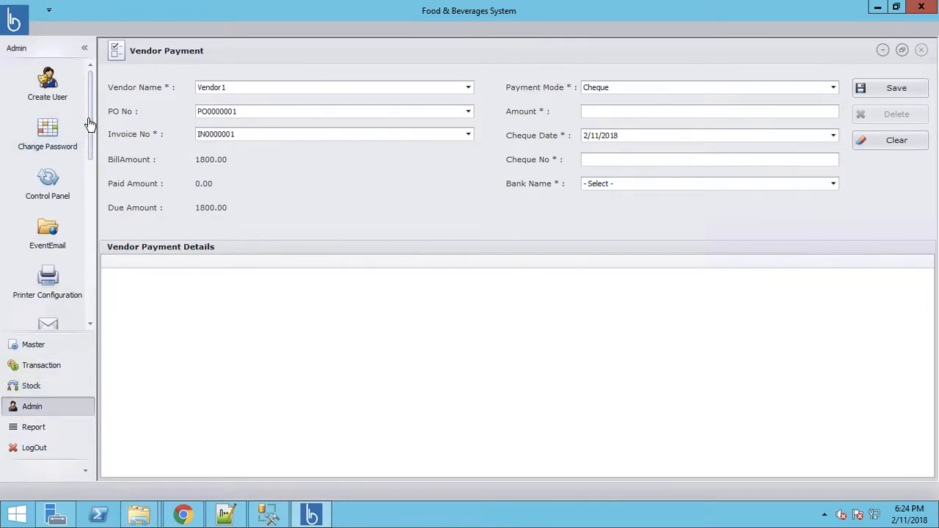
left_click_drag(88, 123, 88, 139)
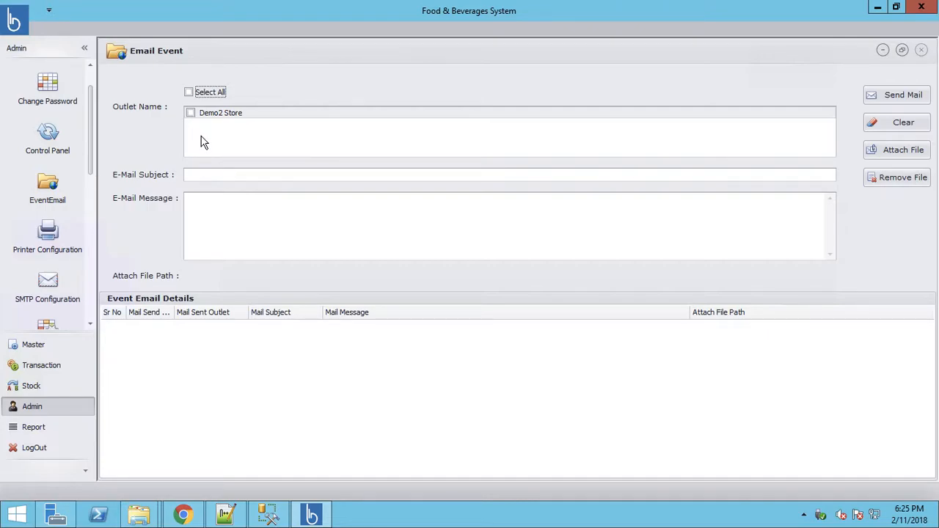
Step: Address the e-mail to Demo2 Store, subject 'New Combo for valentines', message 'Demo Message for valentines'
left_click(189, 93)
left_click(189, 94)
left_click(216, 176)
left_click(192, 114)
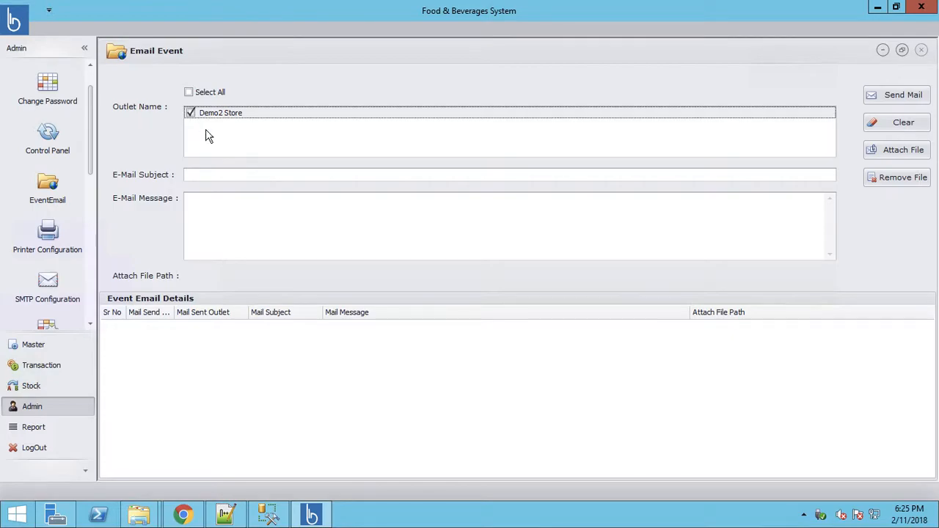
left_click(221, 175)
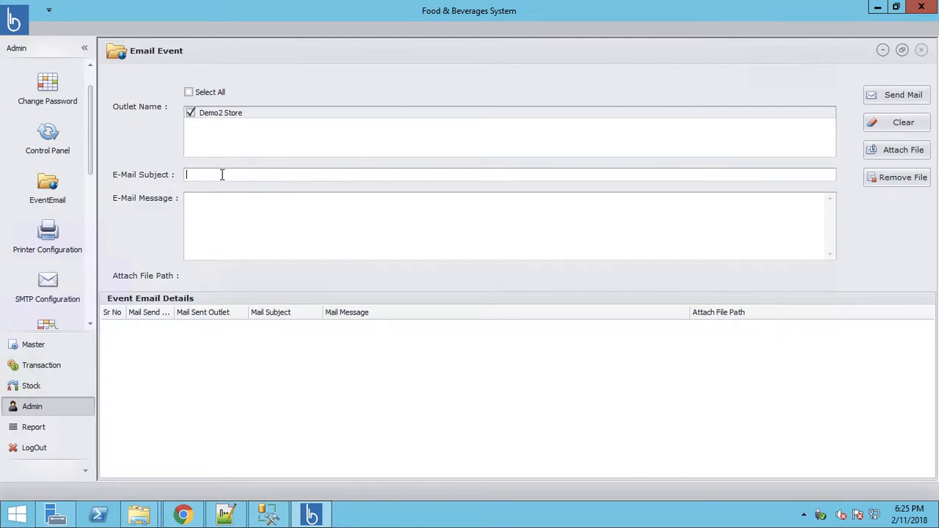
type("New Comb")
type("o")
type("o for va")
type("lentines")
type("Demo Messa")
type("ge ")
type("for valentines")
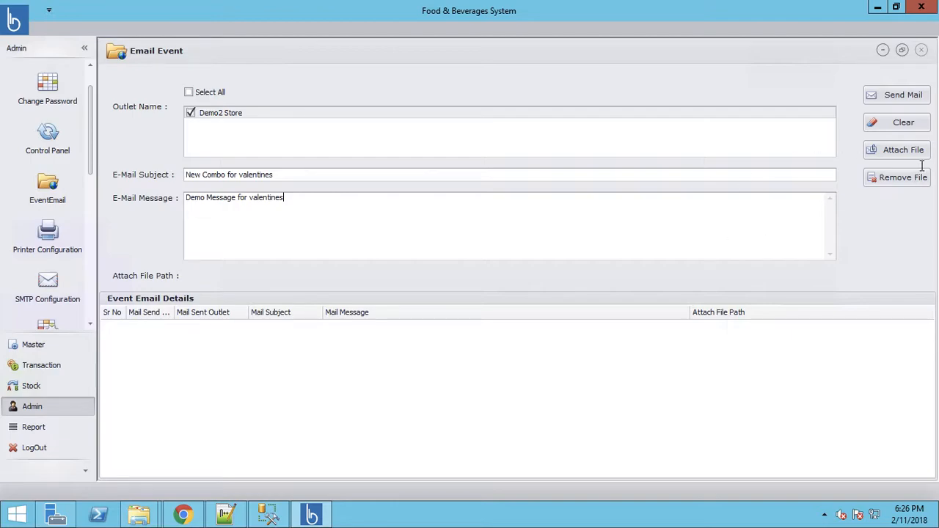
Step: Attach D:\images\burger.jpg to the event e-mail
left_click(895, 152)
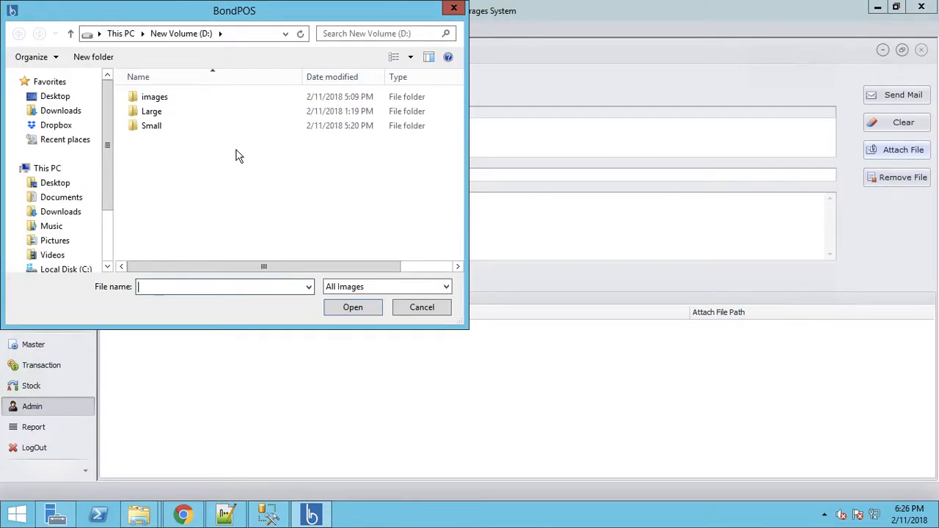
double_click(133, 99)
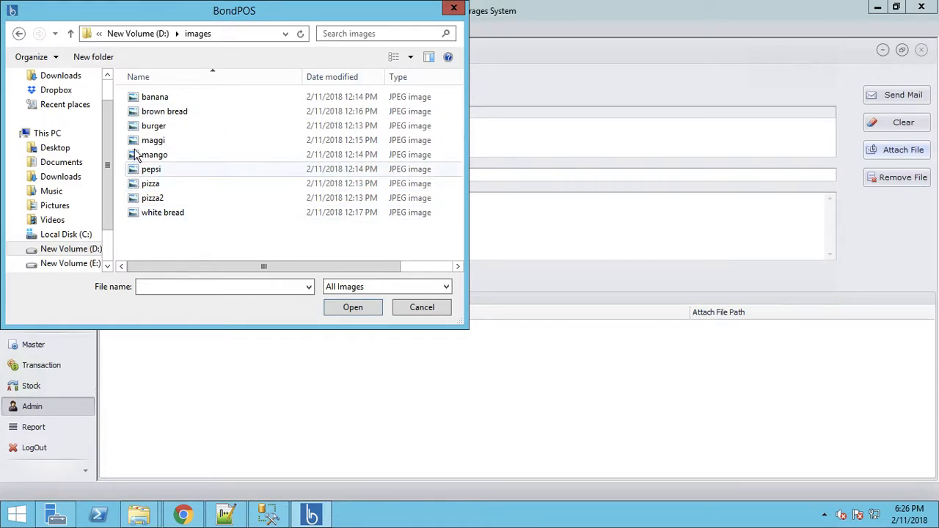
double_click(153, 125)
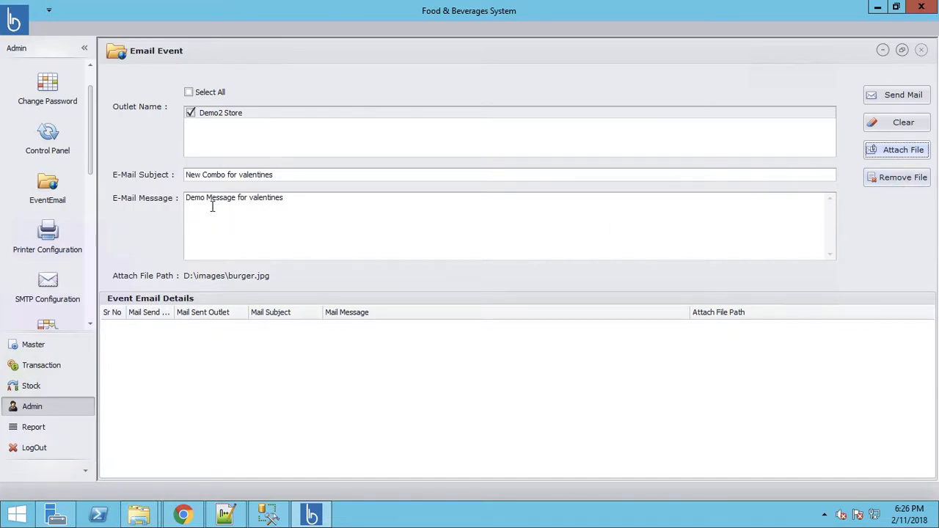
Step: Try sending the event e-mail and dismiss the SMTP configuration warning
left_click(896, 93)
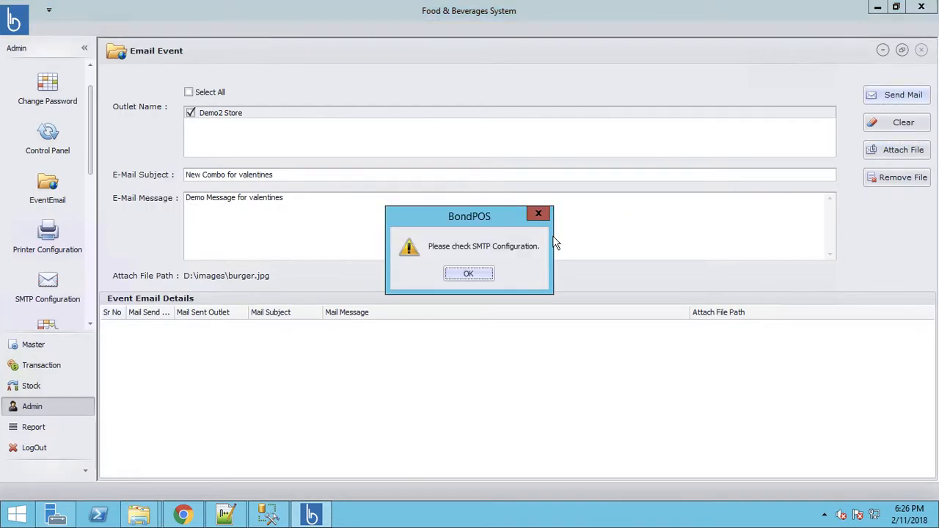
left_click(467, 276)
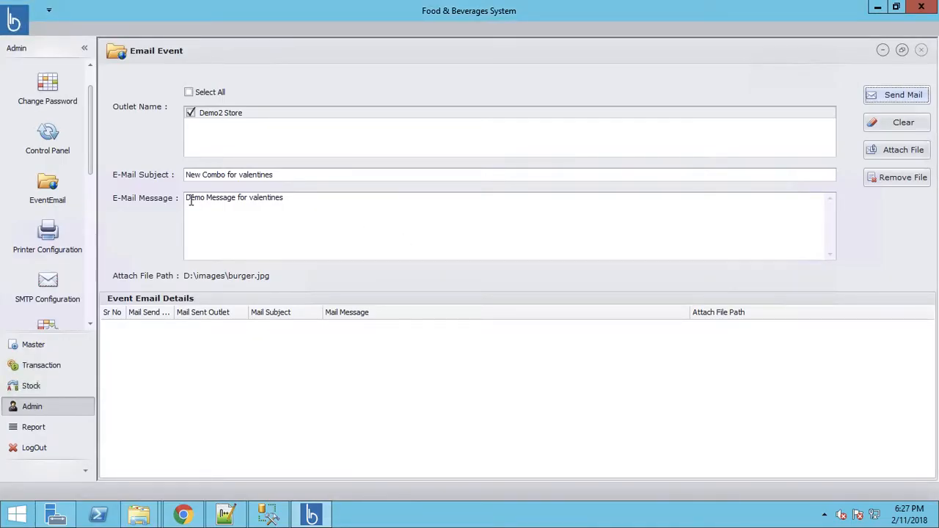
Step: Look over SMTP Configuration and the Raw Material, Menu and Recipe Import screens, then Create Web Report User
left_click(57, 284)
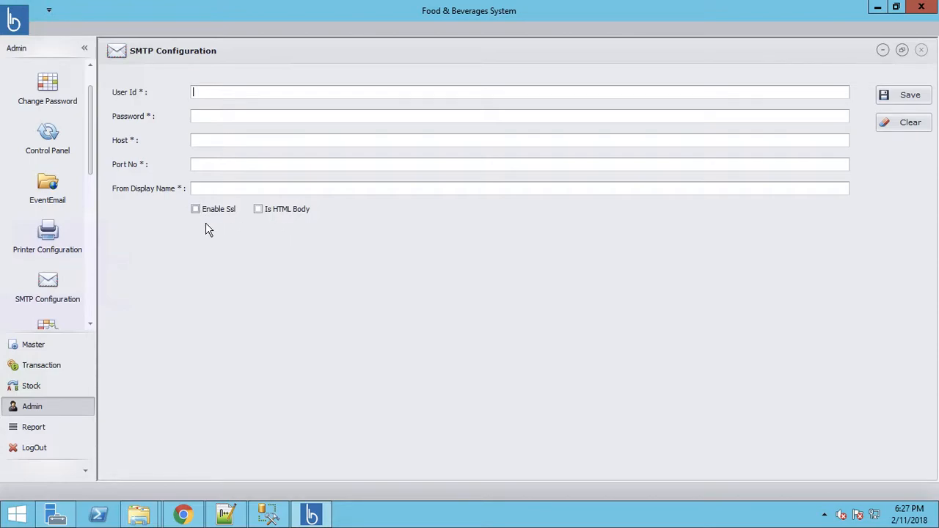
left_click_drag(92, 153, 89, 224)
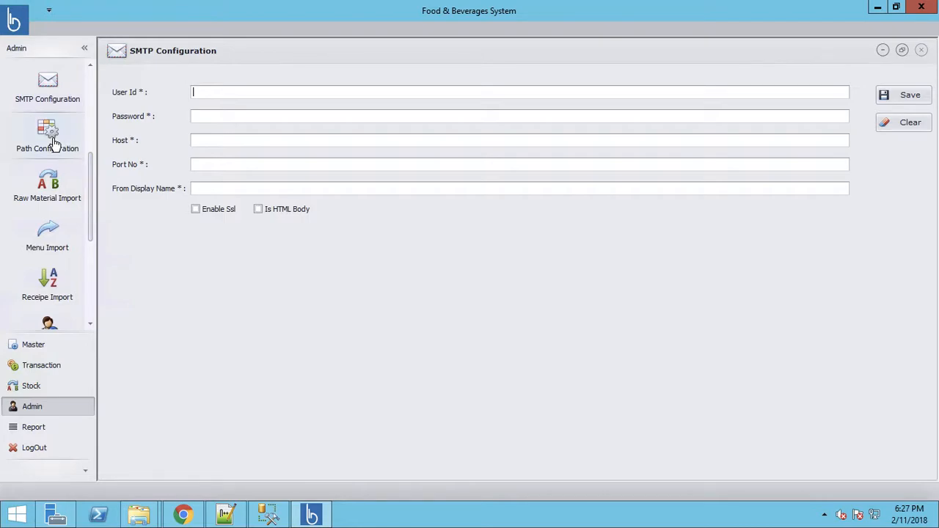
left_click(54, 193)
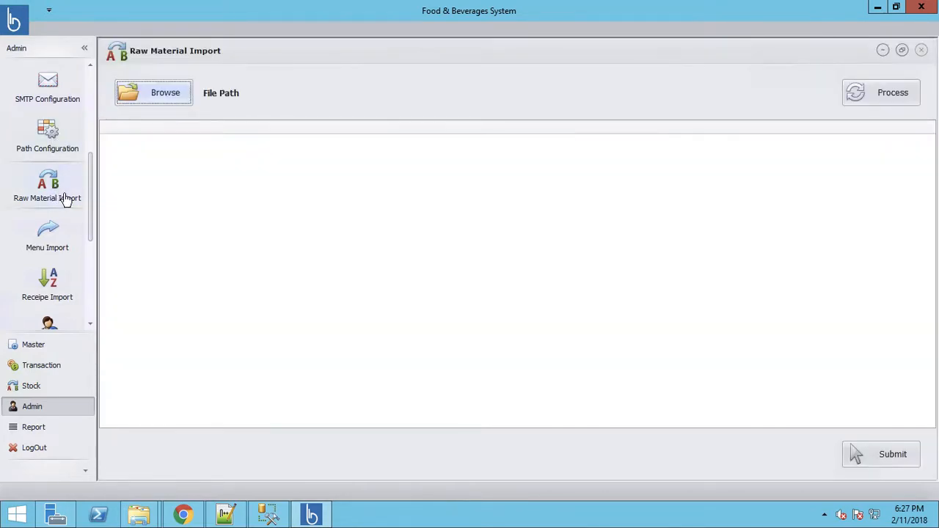
left_click(53, 239)
left_click(57, 290)
left_click_drag(94, 212, 92, 267)
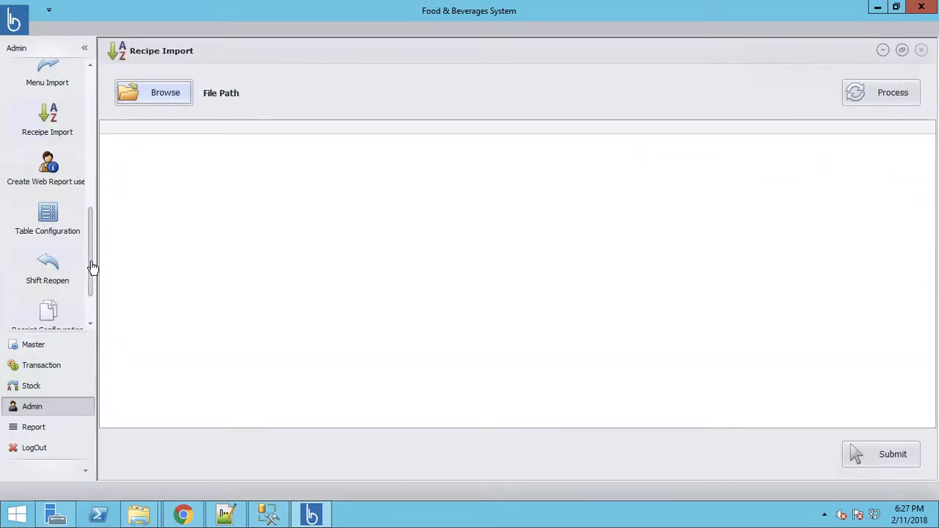
left_click(47, 179)
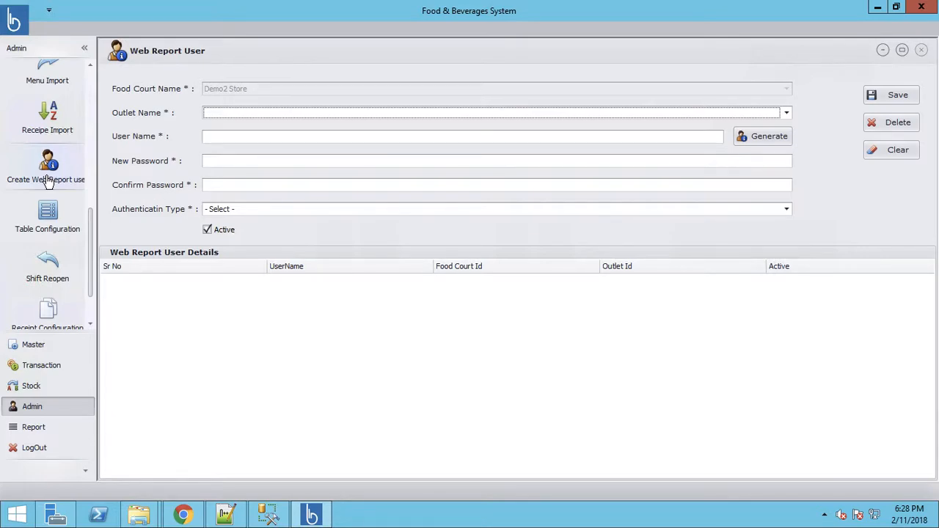
Step: Set the web report user's outlet to Demo2 Store and user name to demo2user
left_click(237, 113)
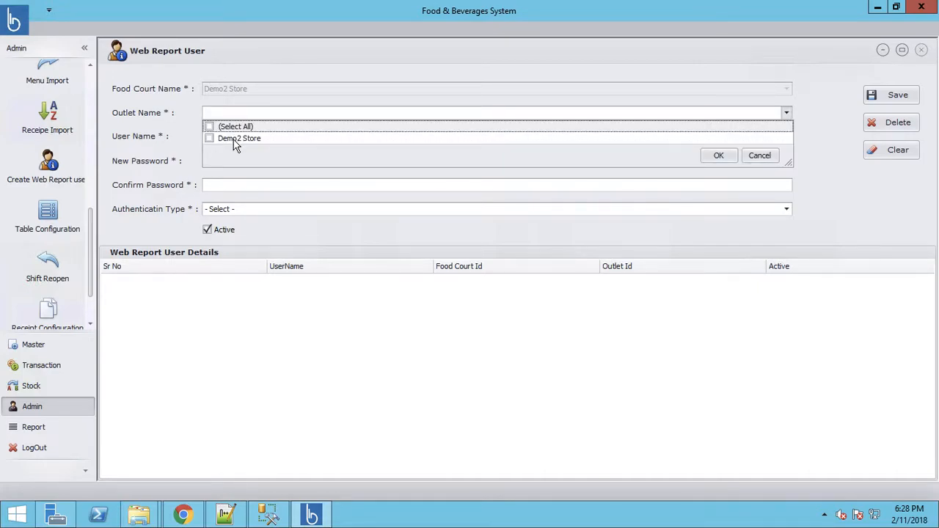
left_click(235, 144)
left_click(186, 170)
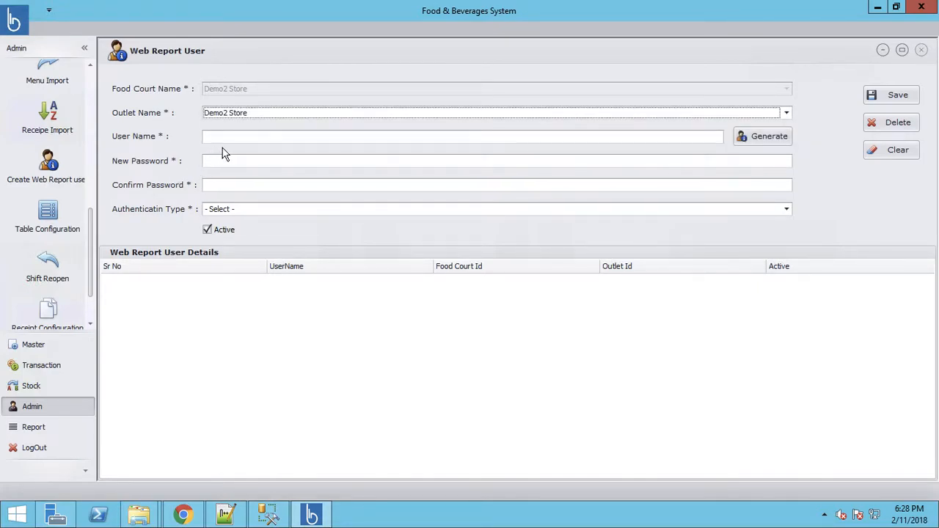
left_click(240, 139)
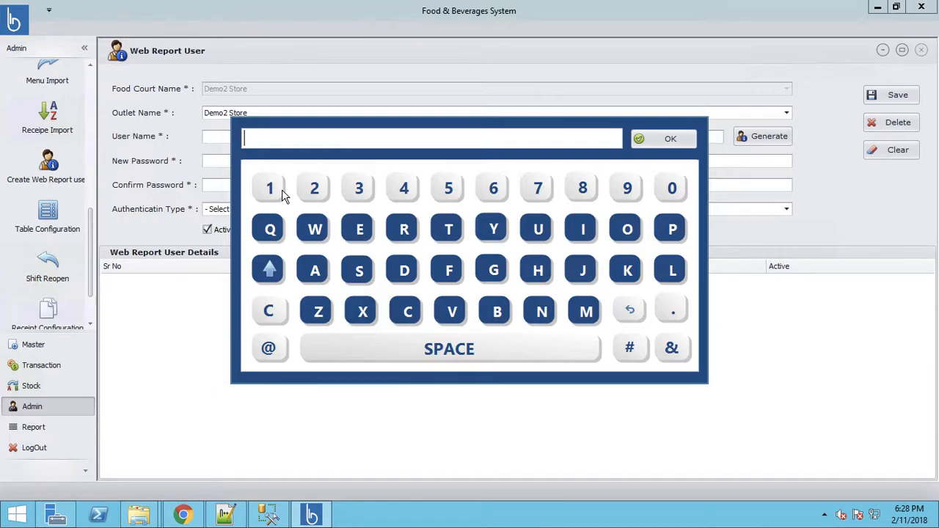
type("demo2user")
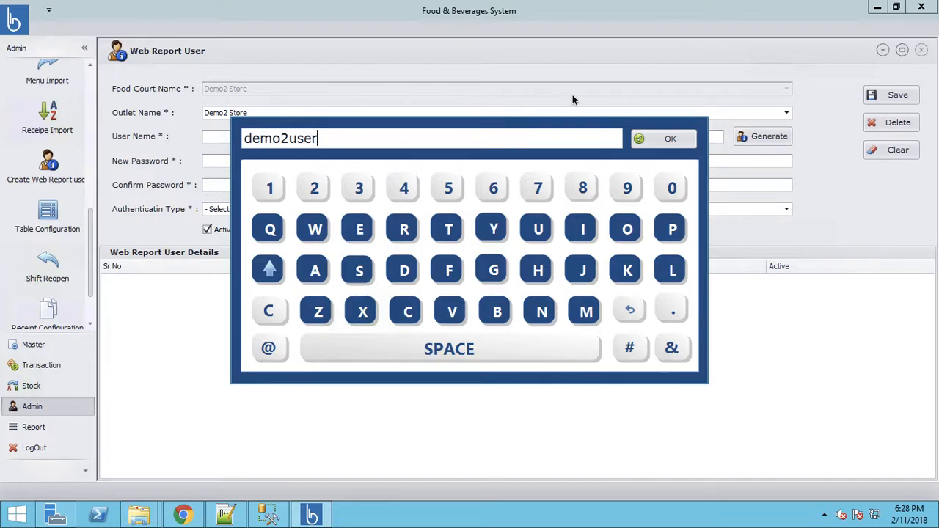
left_click(663, 139)
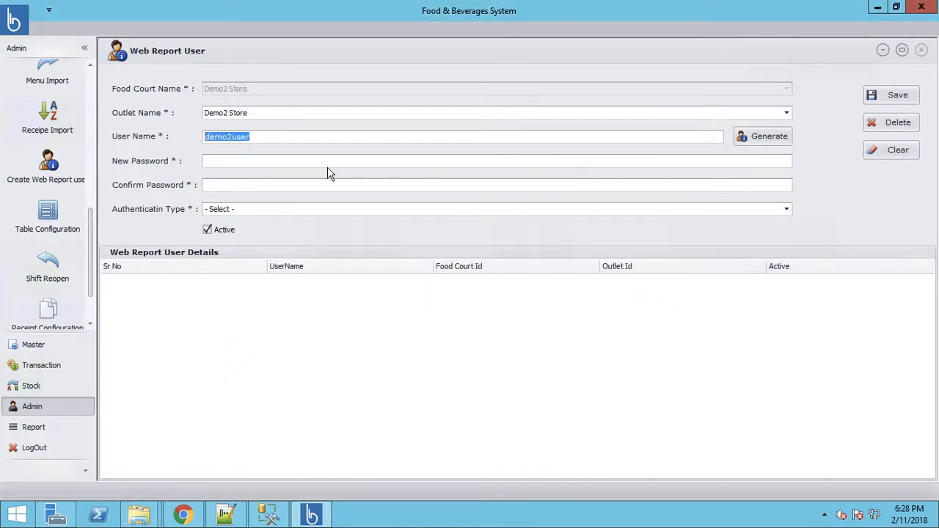
Step: Enter the account password and its confirmation
left_click(267, 160)
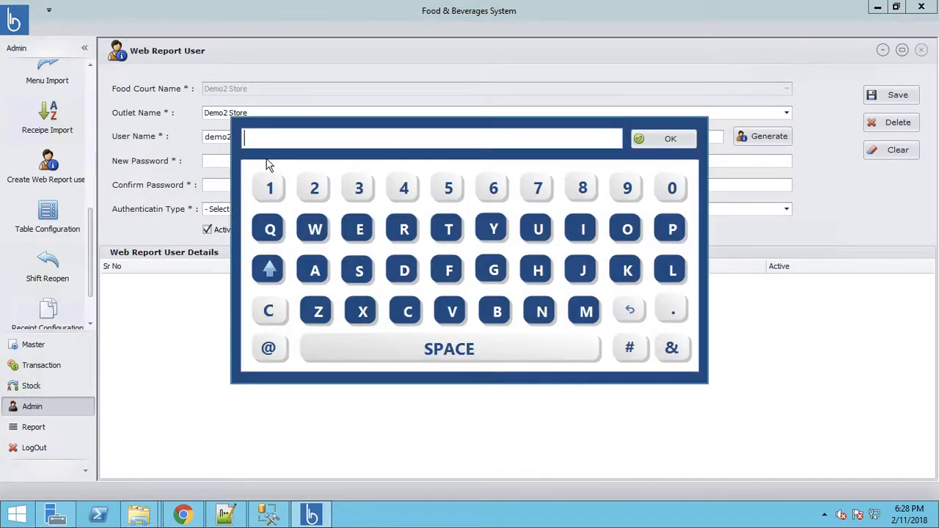
type("*****")
left_click(655, 145)
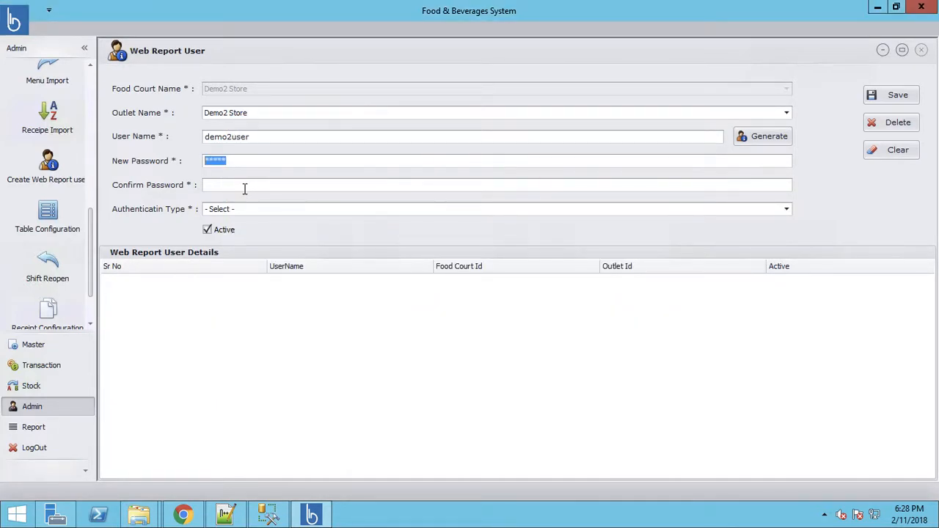
left_click(245, 187)
type("***")
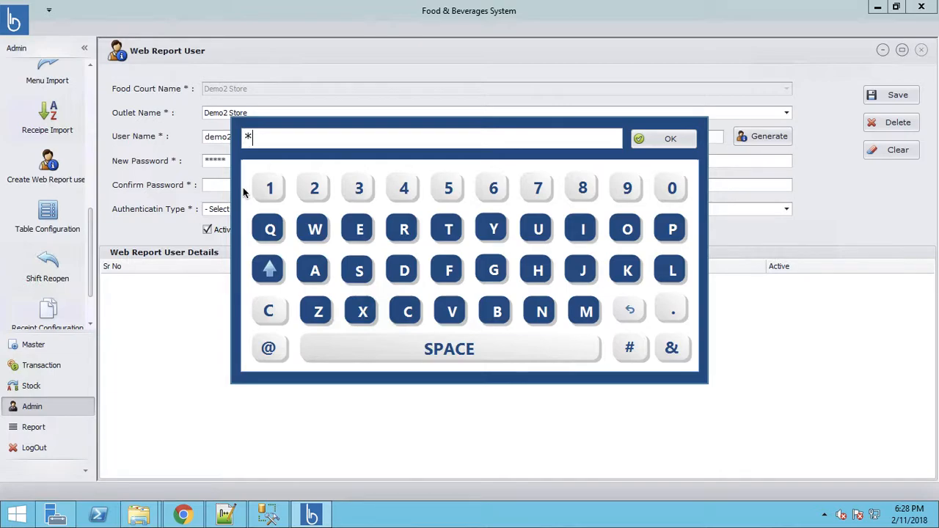
type("**")
left_click(667, 146)
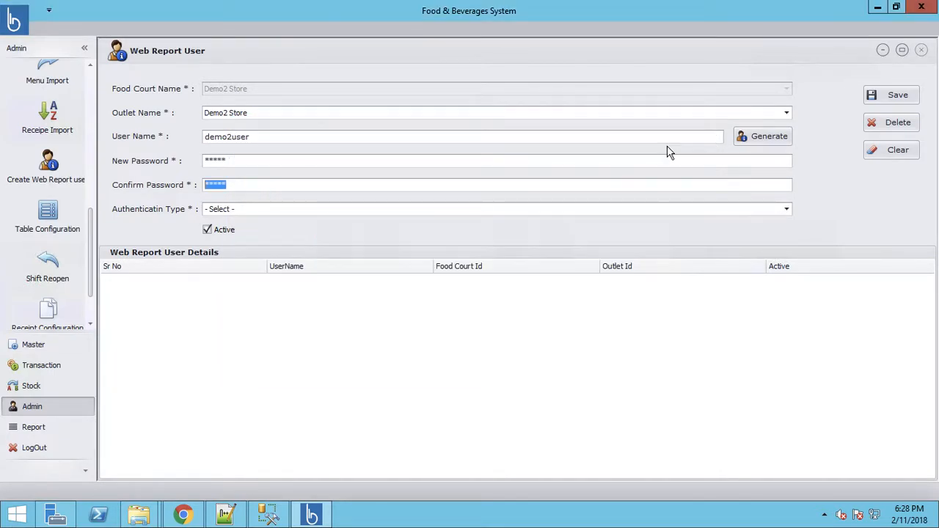
Step: Give the user Admin authentication and save it
left_click(228, 212)
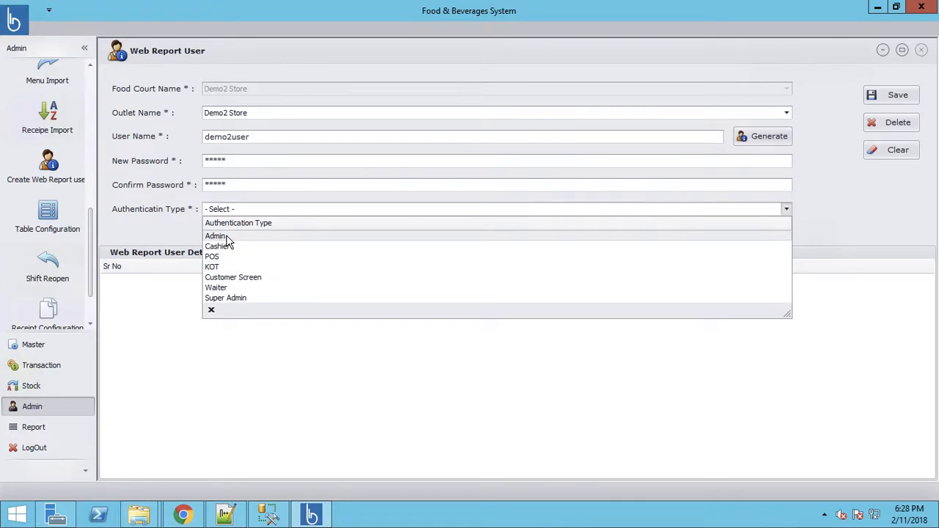
left_click(227, 237)
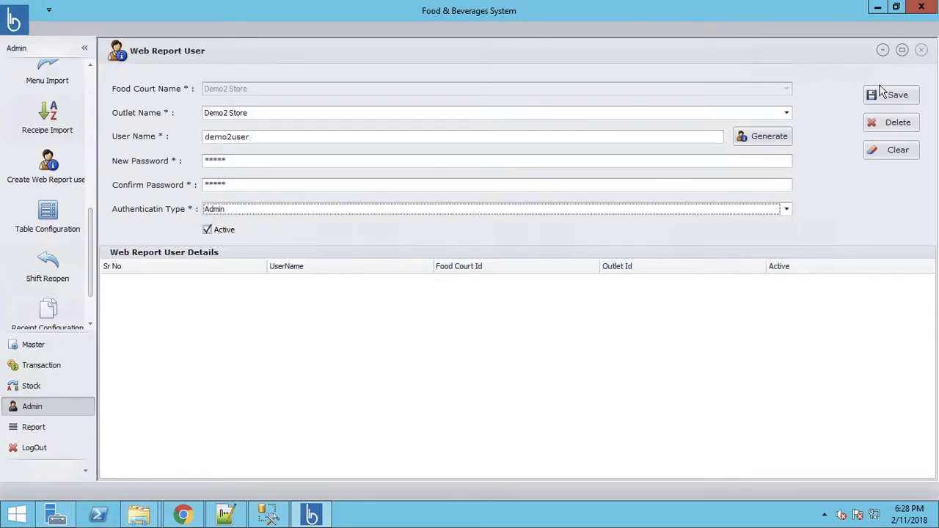
left_click(901, 102)
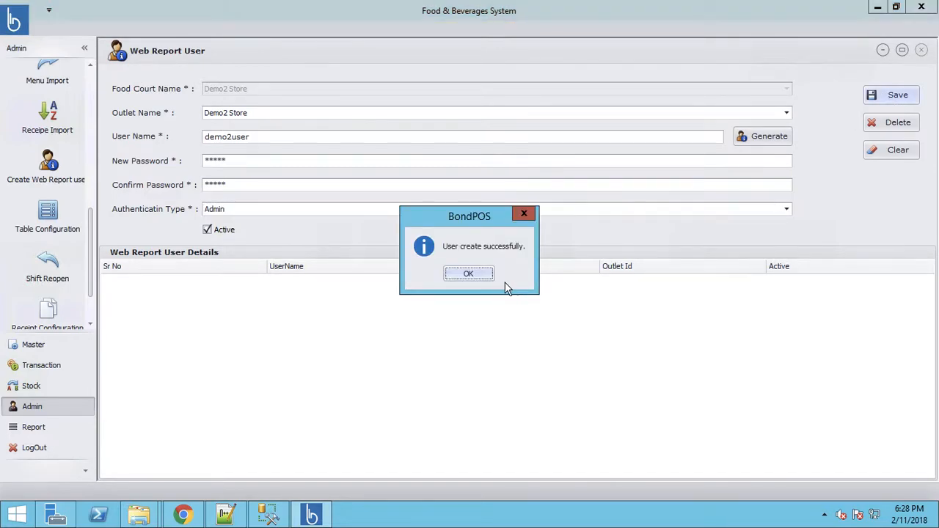
left_click(474, 277)
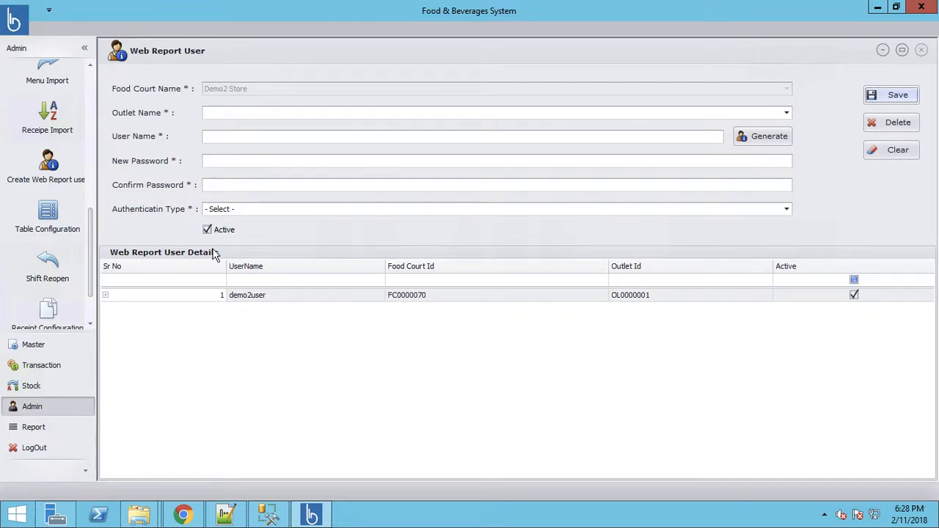
Step: In Table Configuration, load Demo2 Store's terminal, assign Table 1 and enable auto login
left_click(47, 214)
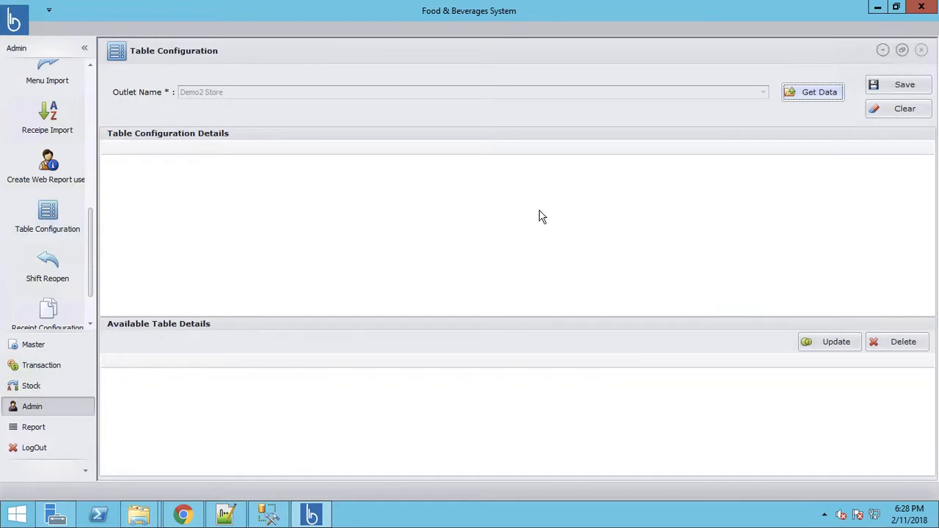
left_click(818, 91)
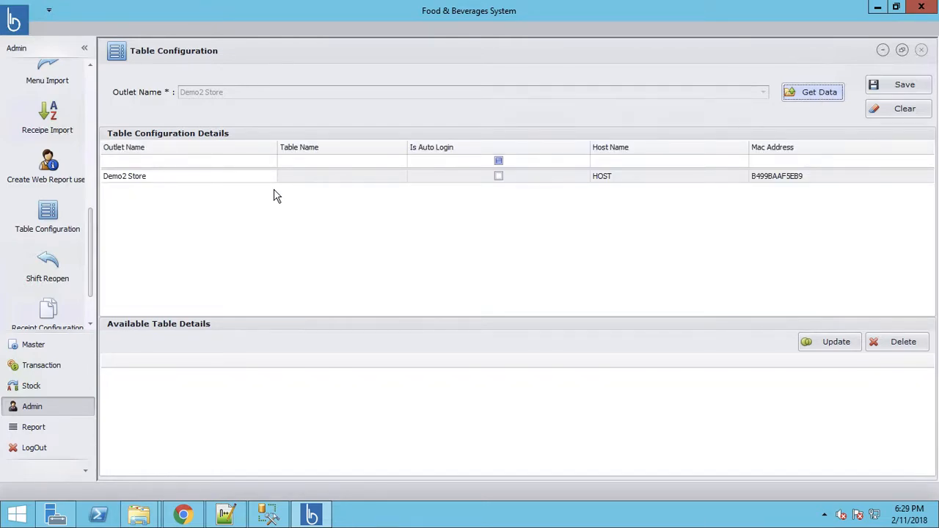
left_click(136, 185)
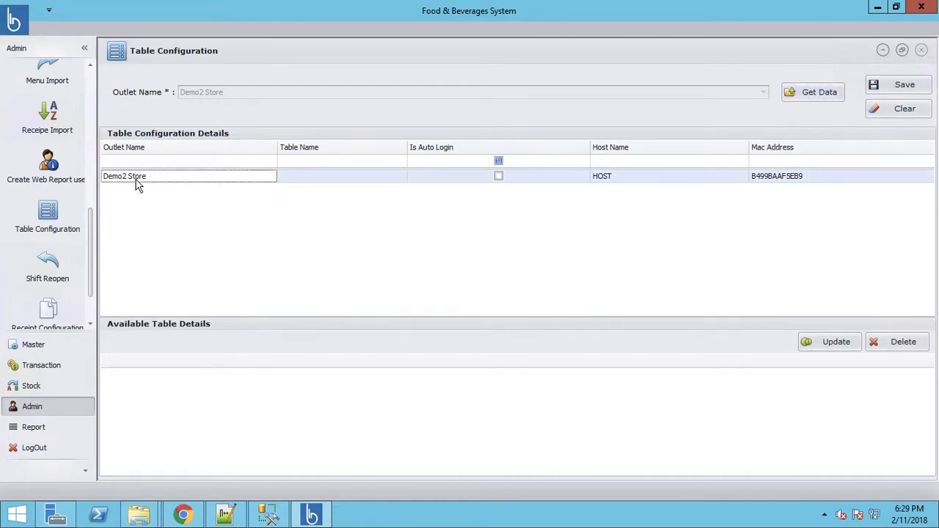
left_click(329, 183)
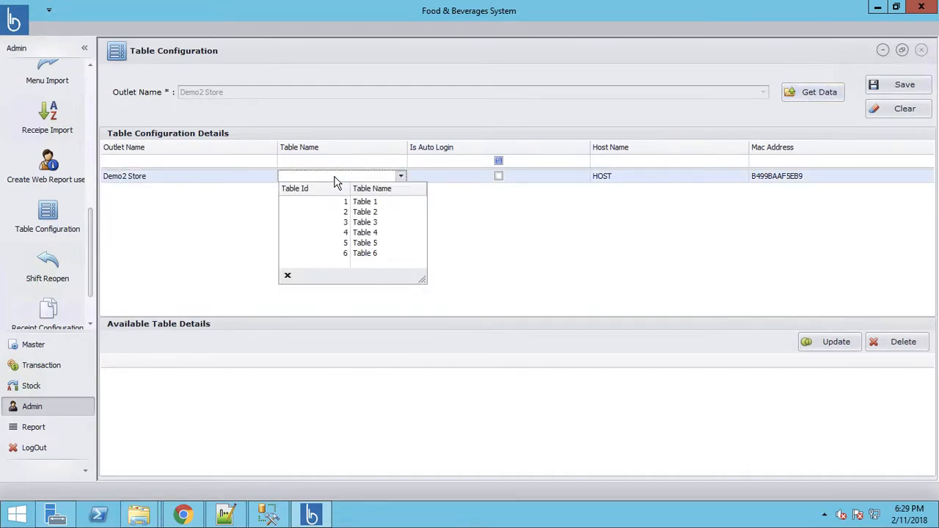
left_click(373, 202)
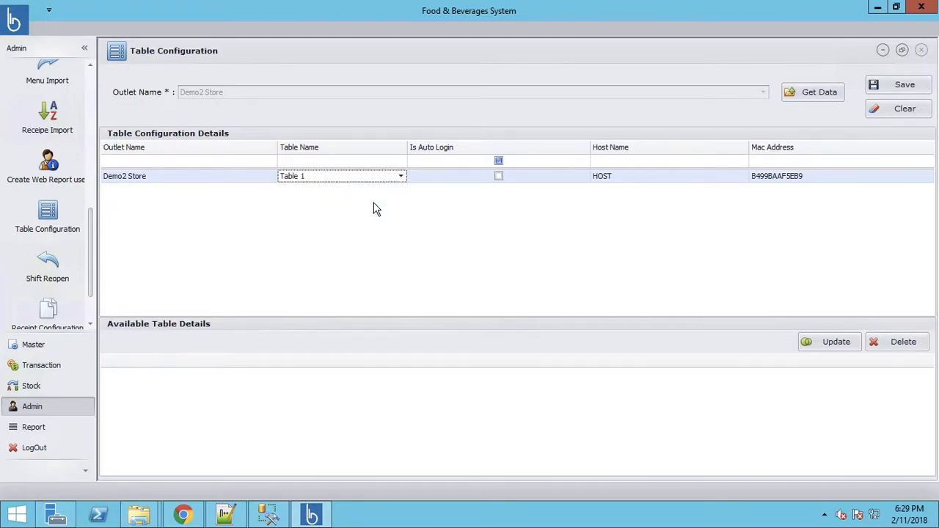
left_click(499, 176)
left_click(648, 183)
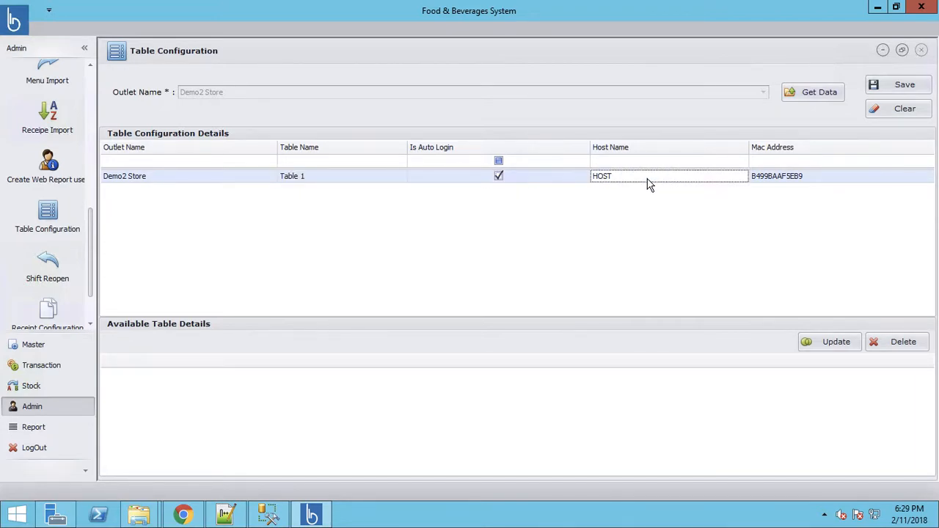
left_click(805, 180)
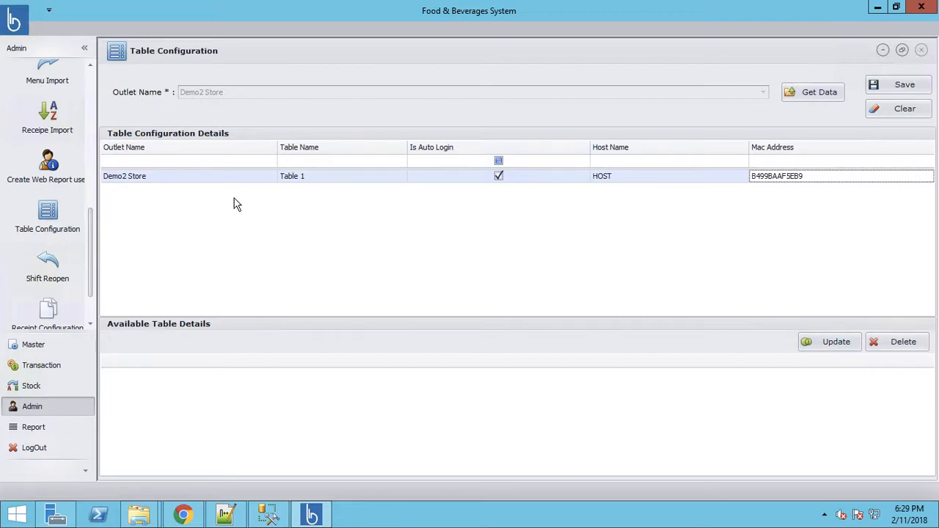
Step: Briefly switch to Table 2, settle back on Table 1, and save the configuration
left_click(314, 179)
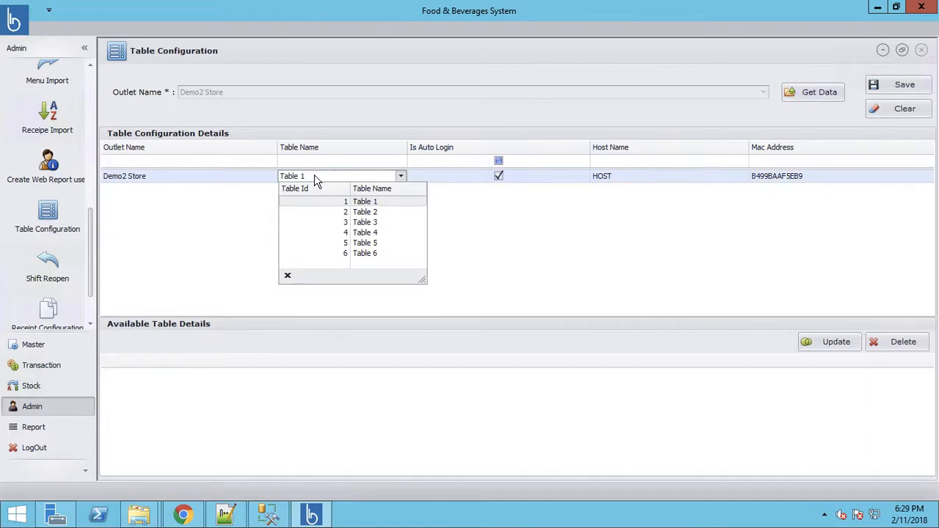
left_click(367, 212)
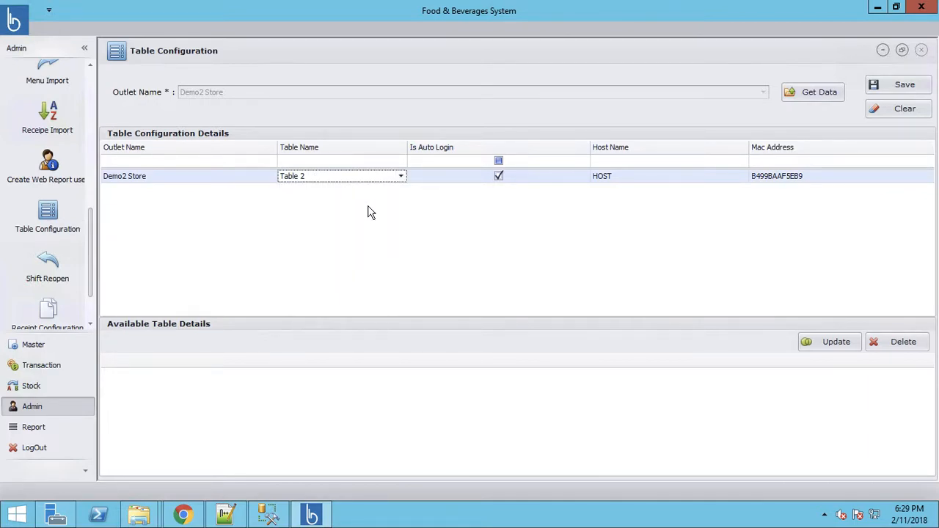
left_click(400, 178)
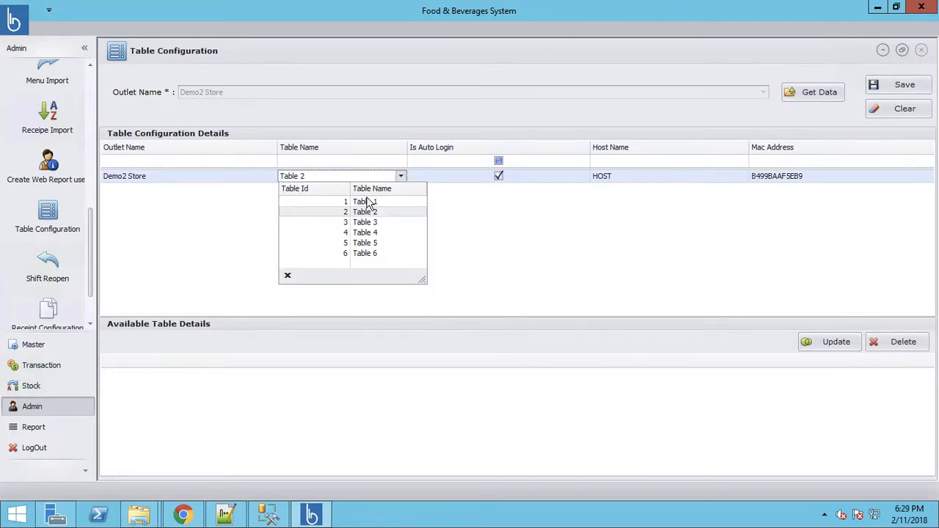
left_click(363, 202)
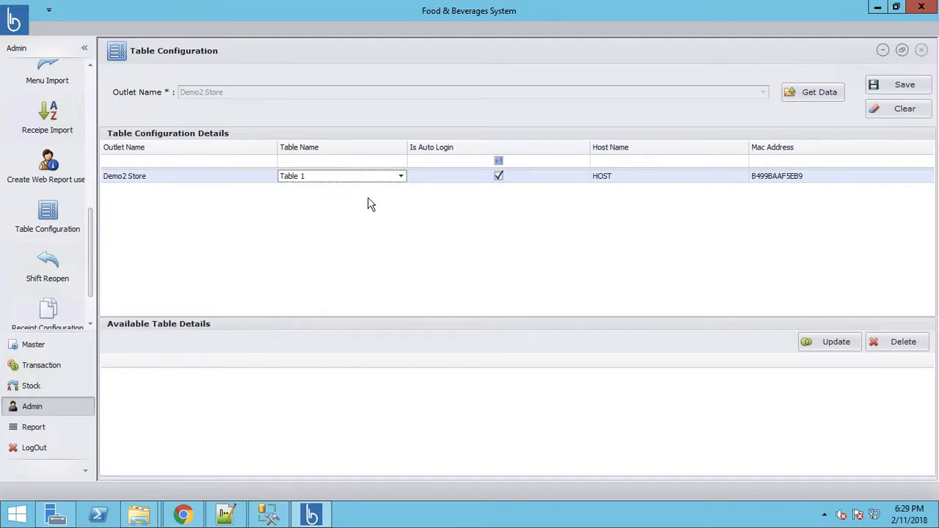
left_click(903, 88)
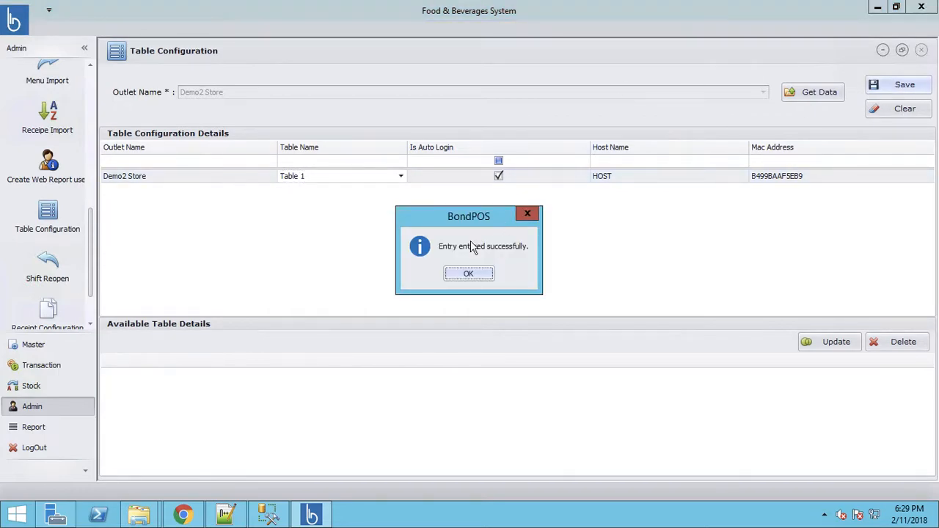
left_click(467, 273)
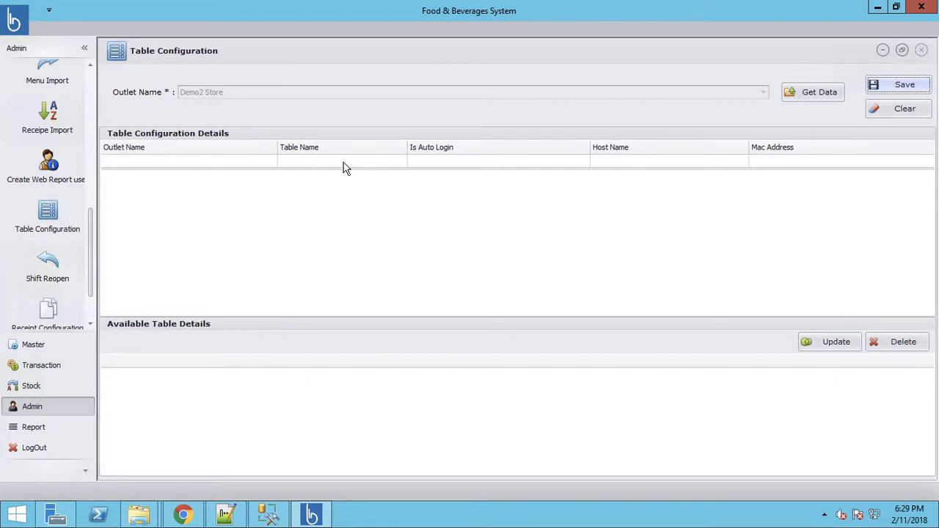
Step: Reload the saved Demo2 Store table assignment, then go to Shift Reopen
left_click(831, 92)
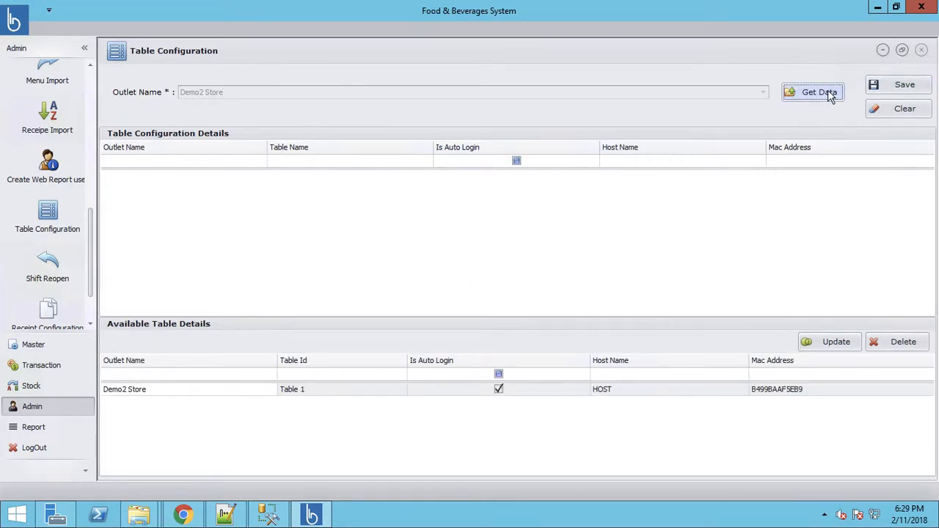
left_click(331, 393)
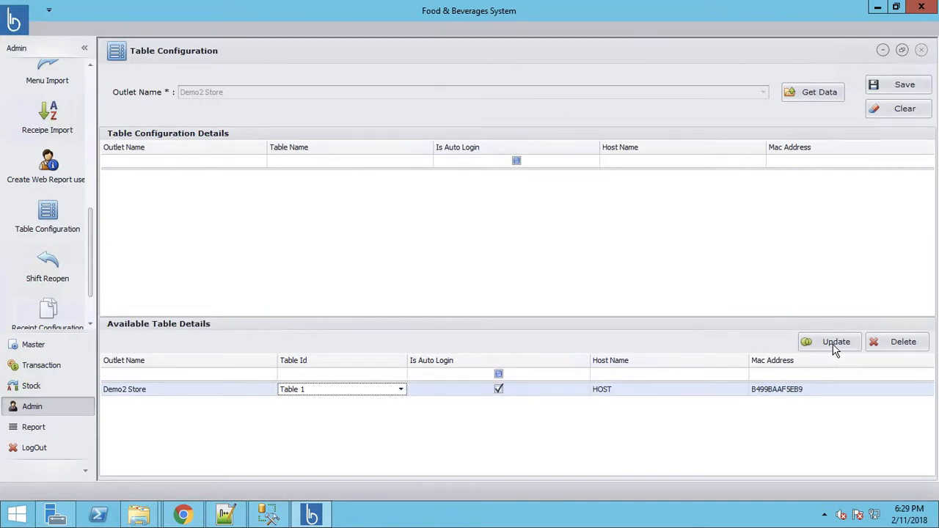
left_click(52, 266)
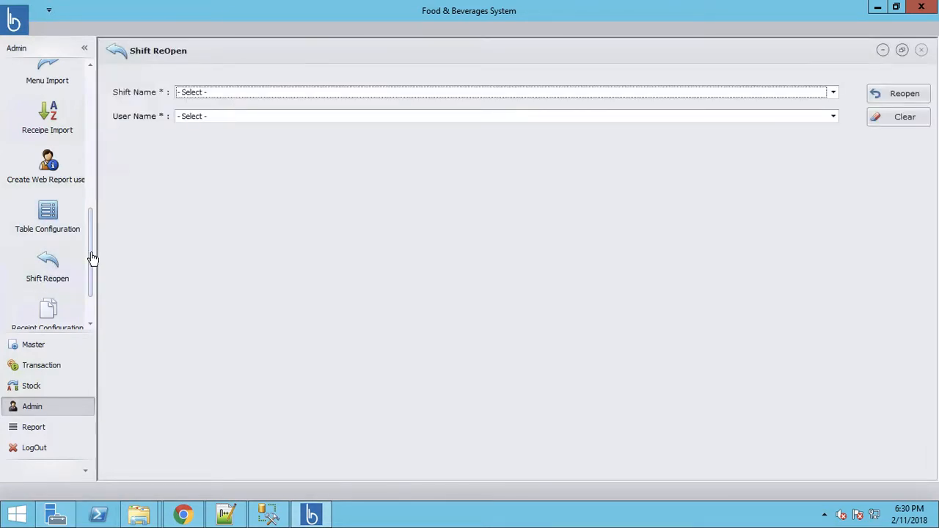
Step: Look over Receipt Configuration, then switch to the Report module
scroll(94, 289, "down", 1)
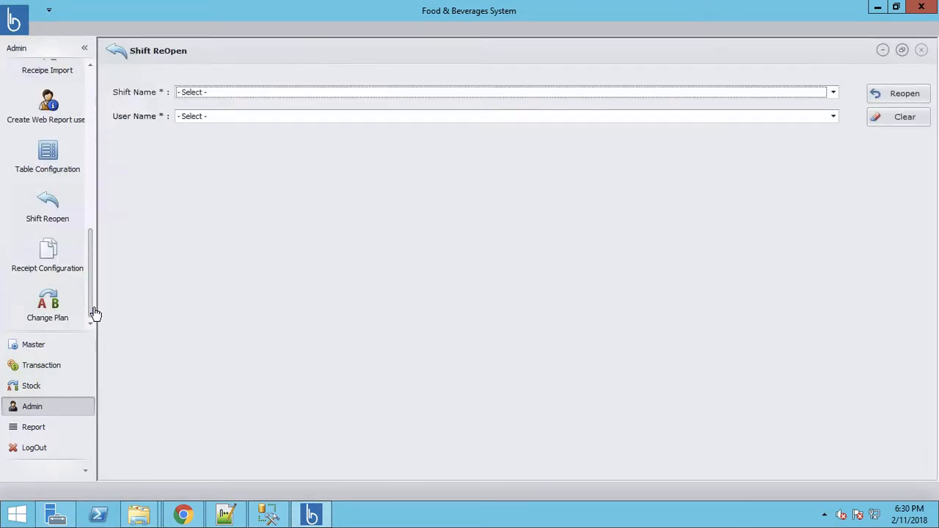
left_click(49, 264)
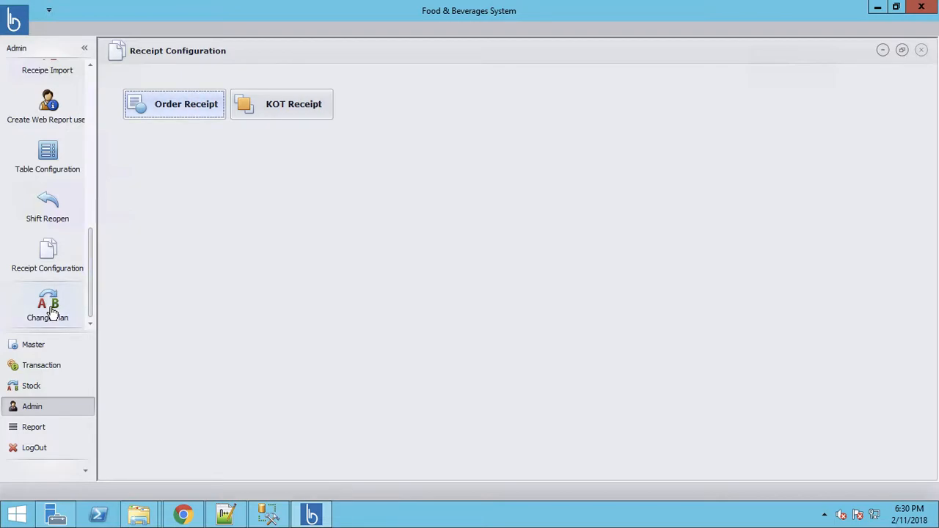
left_click(33, 431)
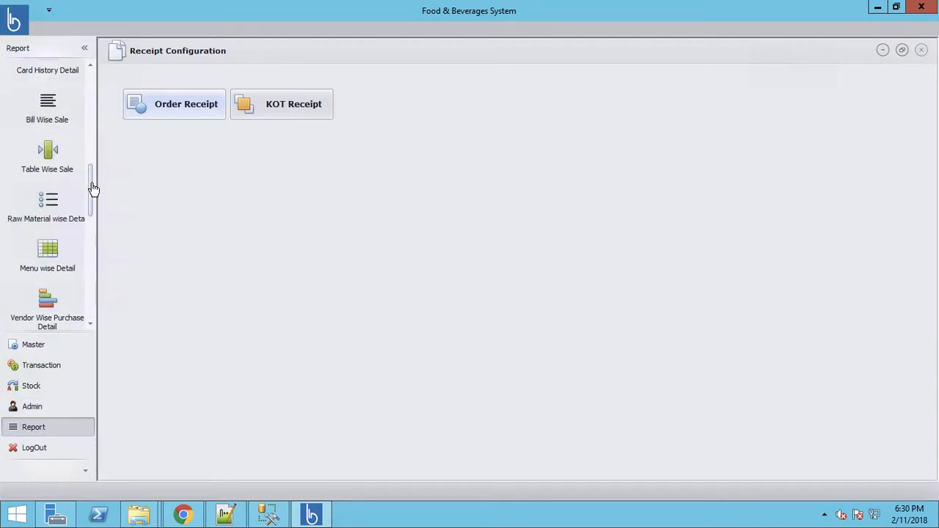
Step: Scroll the report list and bring up the Weekly Detail report preview
left_click_drag(94, 189, 89, 155)
scroll(88, 144, "up", 1)
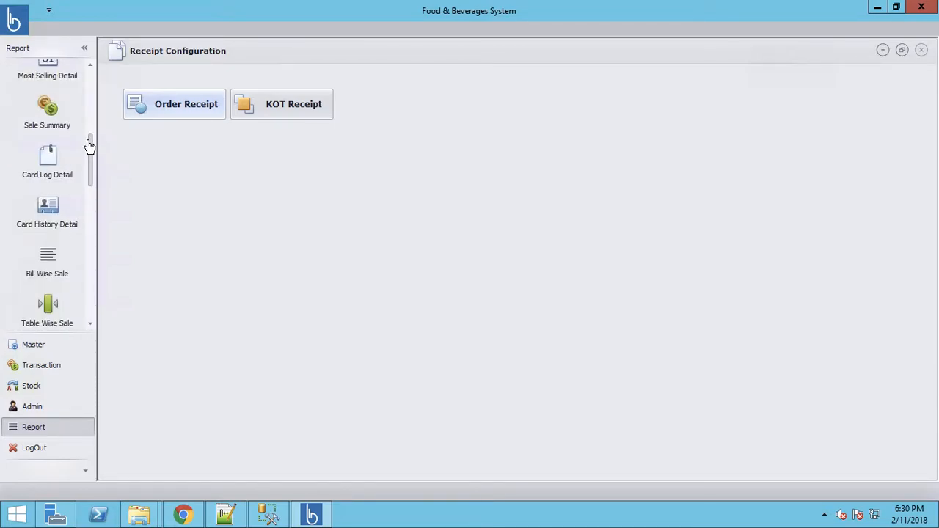
scroll(88, 157, "down", 1)
left_click_drag(90, 157, 90, 213)
scroll(90, 213, "down", 2)
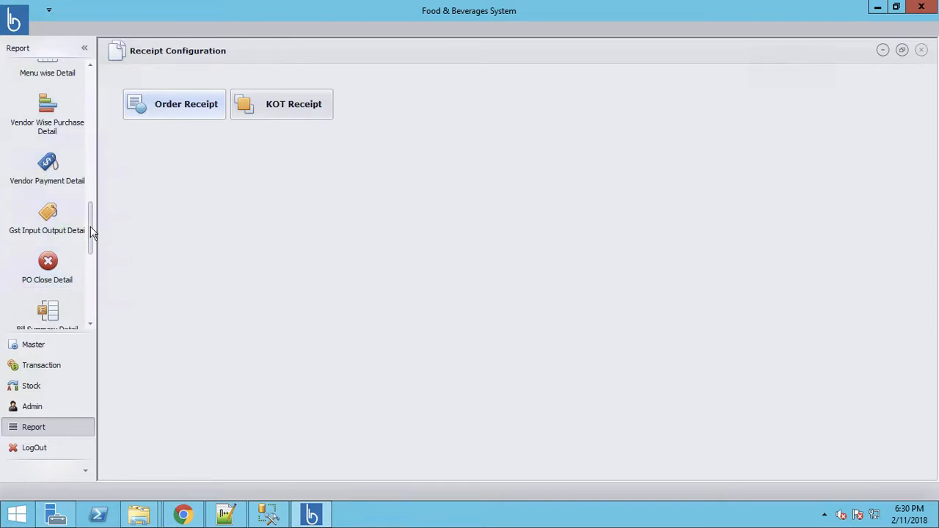
left_click_drag(92, 232, 90, 278)
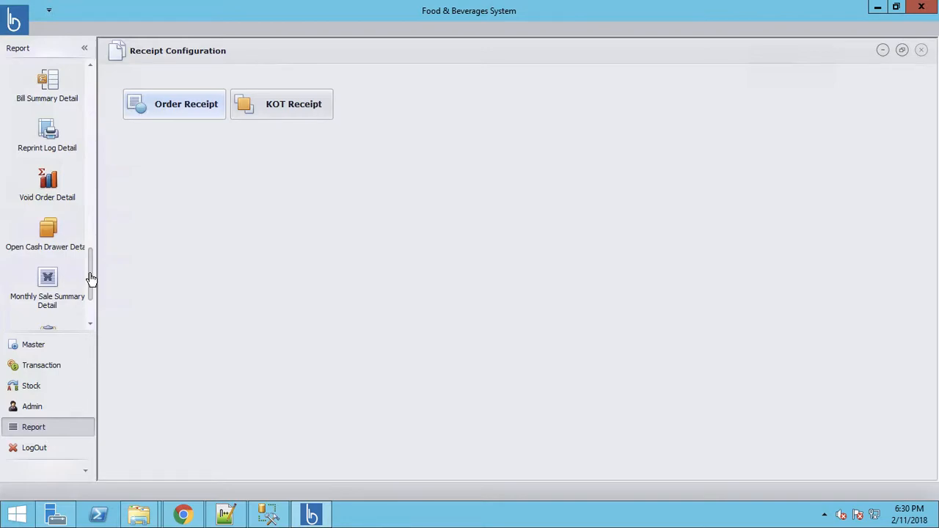
left_click_drag(91, 278, 88, 304)
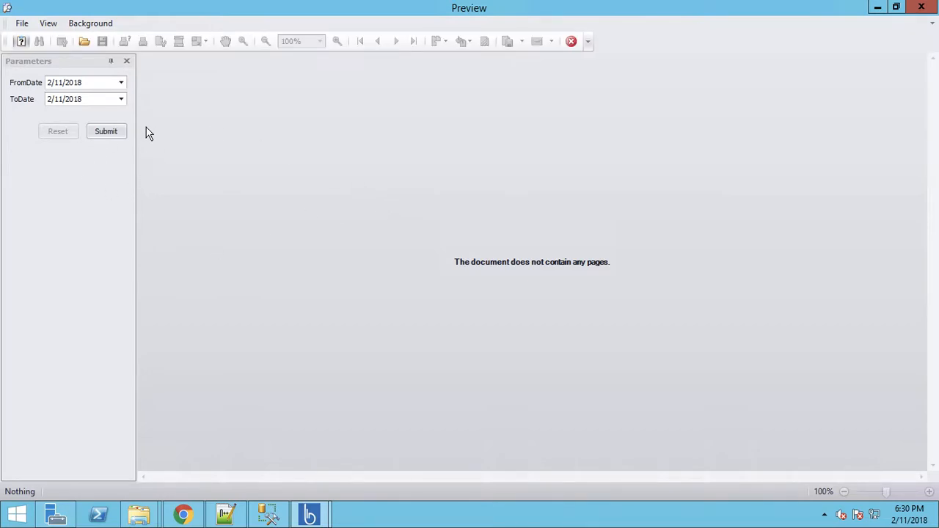
Step: Generate the 11 Feb 2018 Weekly Sale Summary, close its preview, and go to Receipt Configuration
left_click(106, 135)
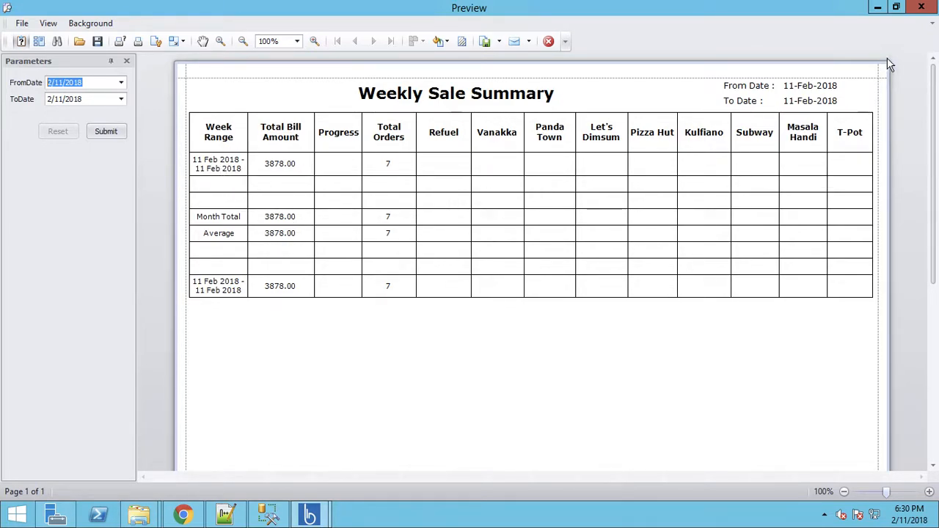
left_click(921, 9)
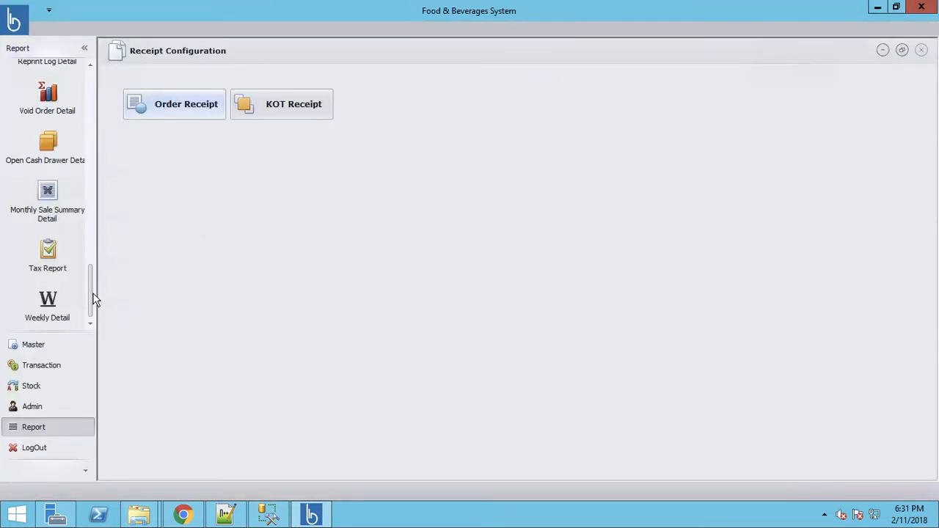
left_click_drag(90, 299, 91, 177)
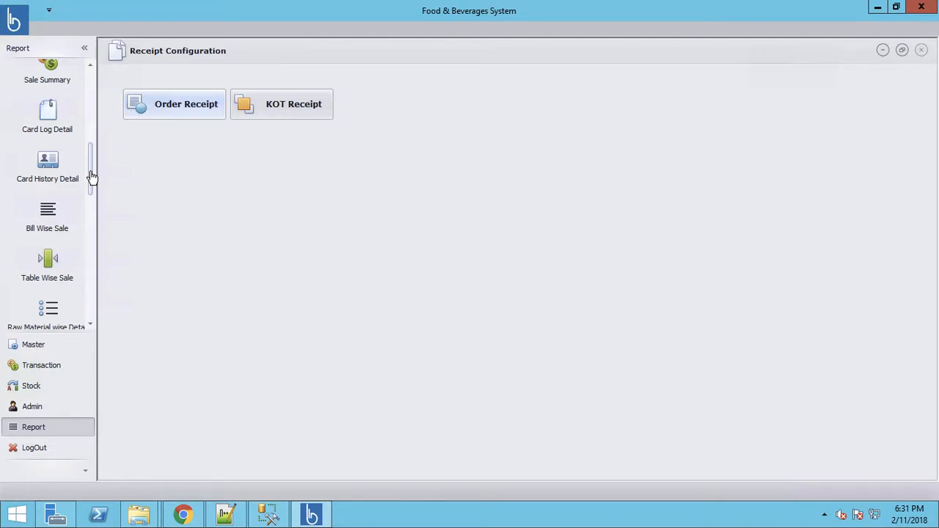
left_click(315, 517)
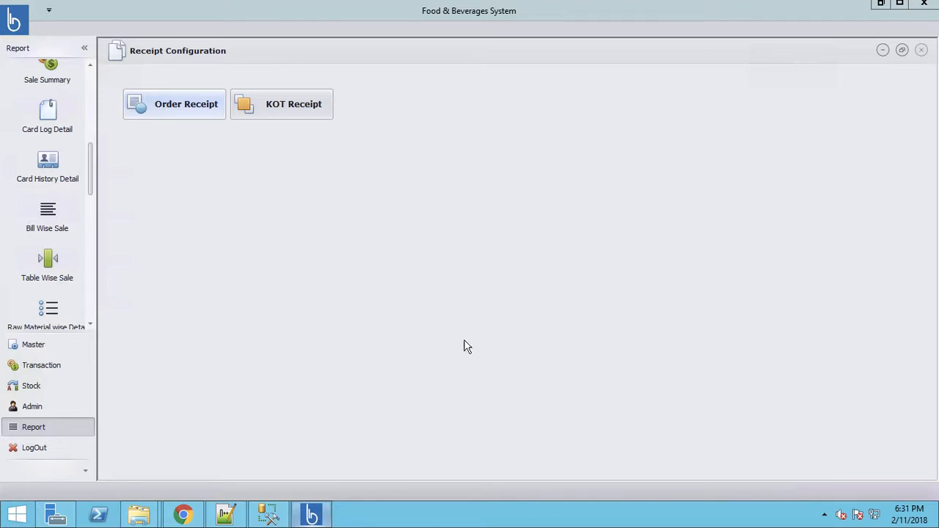
Step: Launch another BondPOS F&B instance from the desktop and sign in with the POS login credentials
left_click(881, 4)
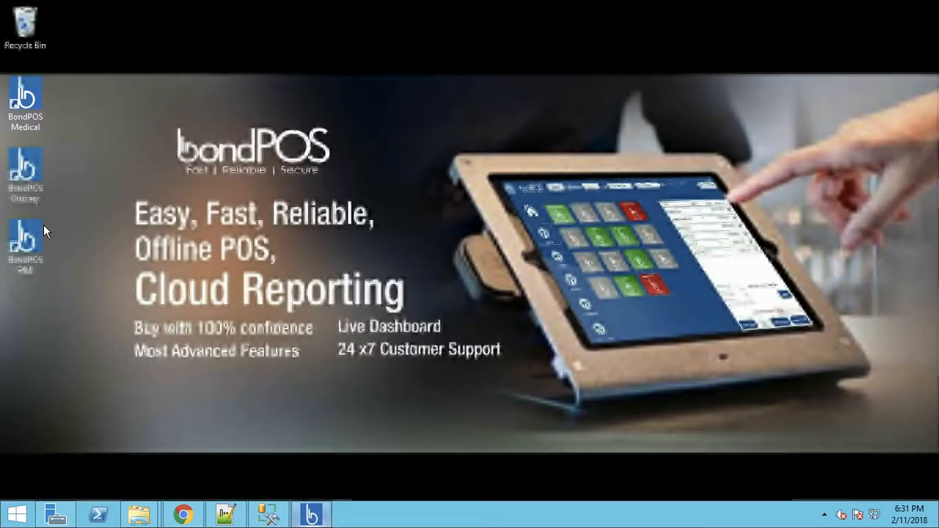
double_click(26, 239)
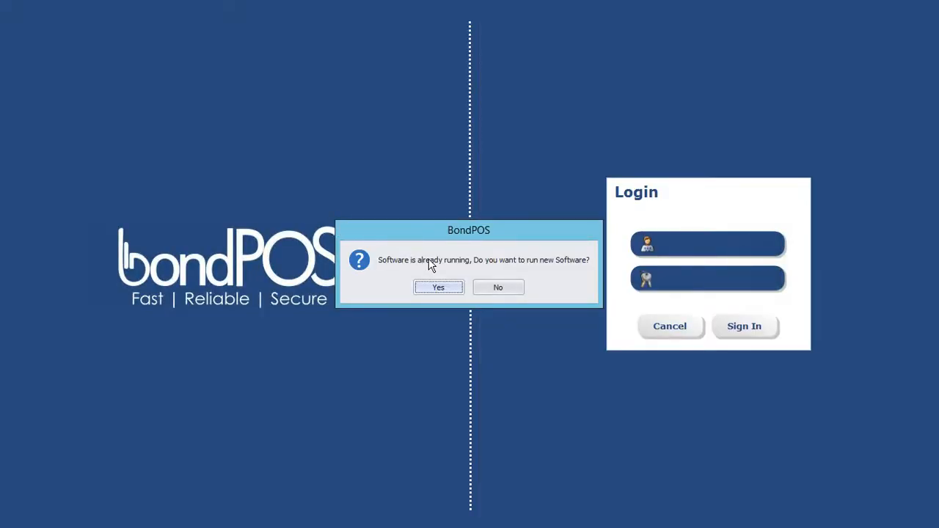
left_click(441, 291)
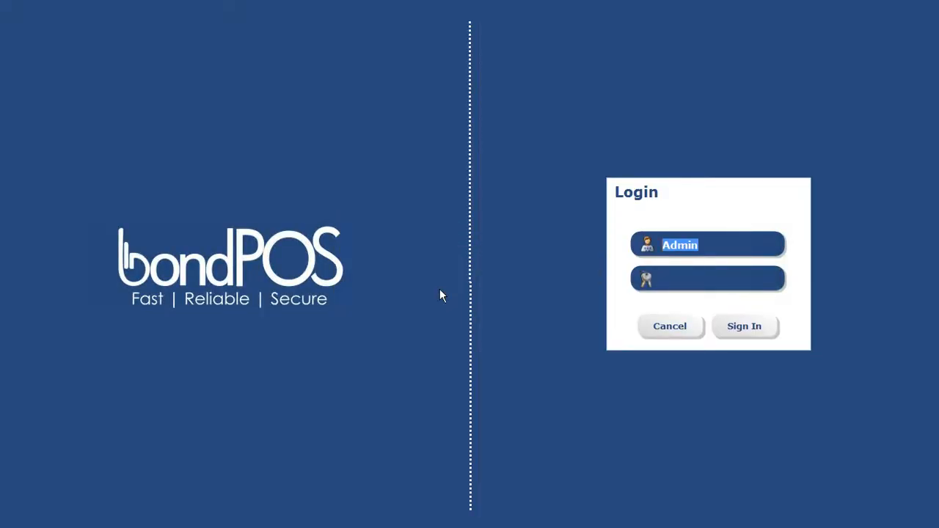
type("POS")
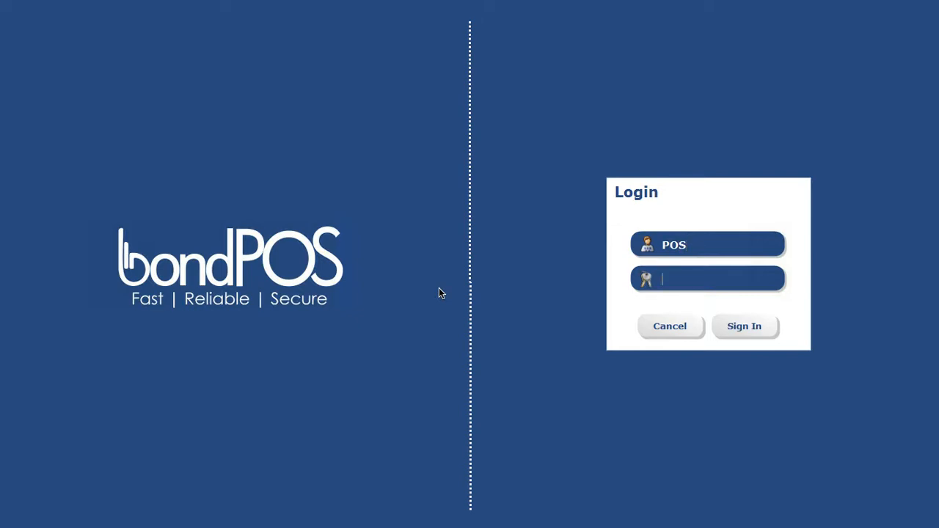
type("1234")
key("Return")
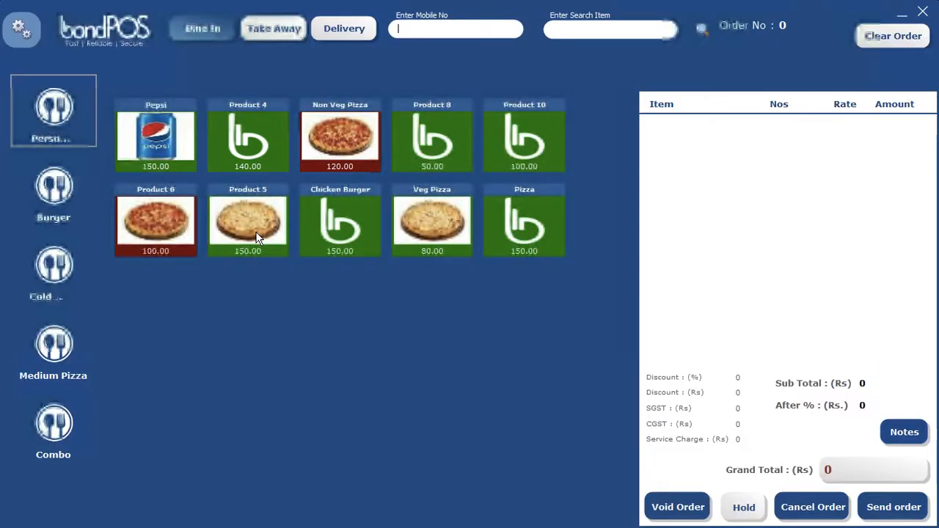
Step: Browse the Pizza, Medium Pizza, Burger, drinks and Combo menu categories
left_click(49, 126)
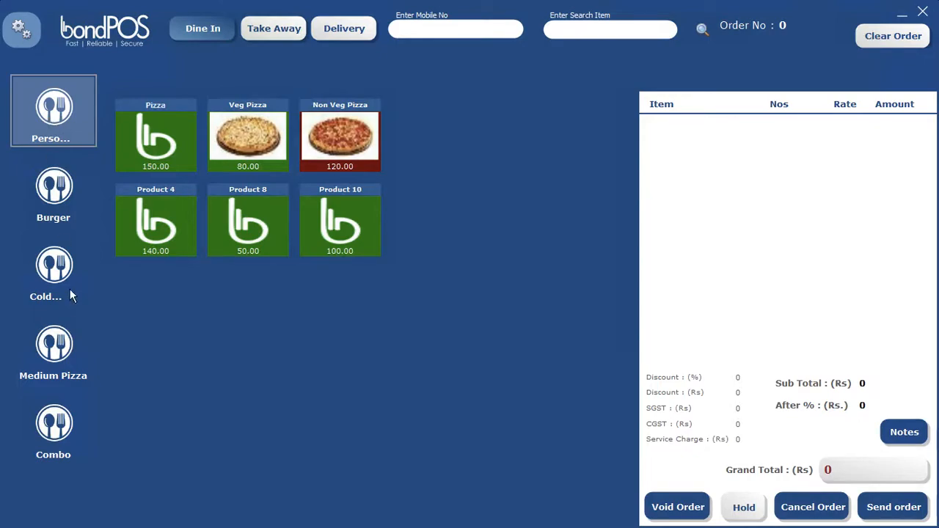
left_click(57, 355)
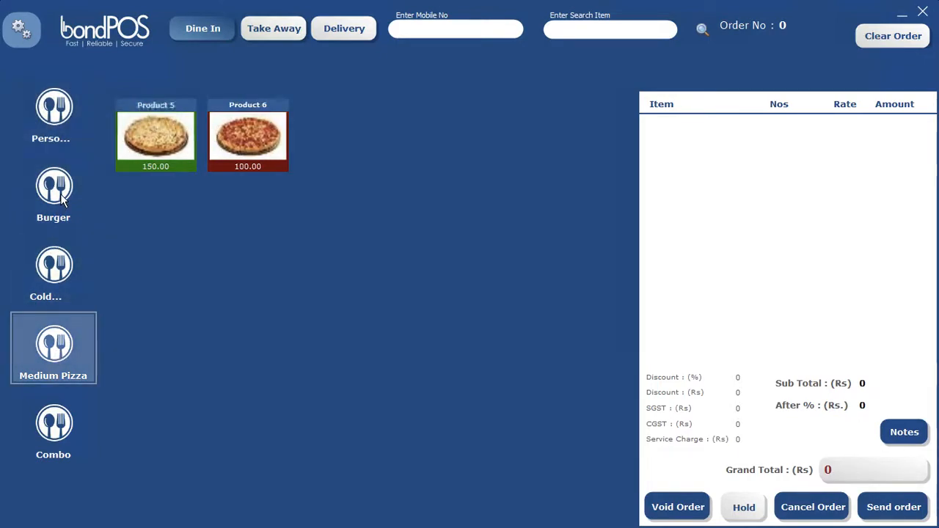
left_click(53, 193)
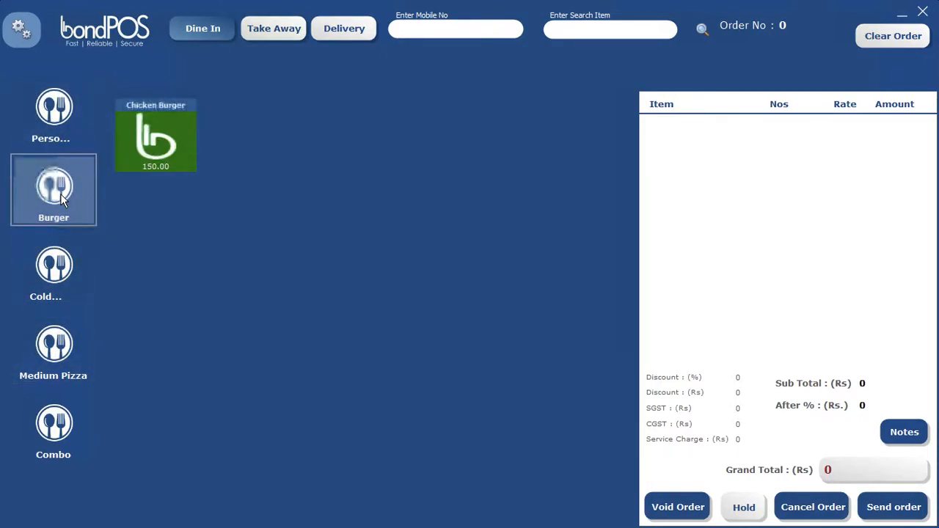
left_click(58, 272)
left_click(53, 426)
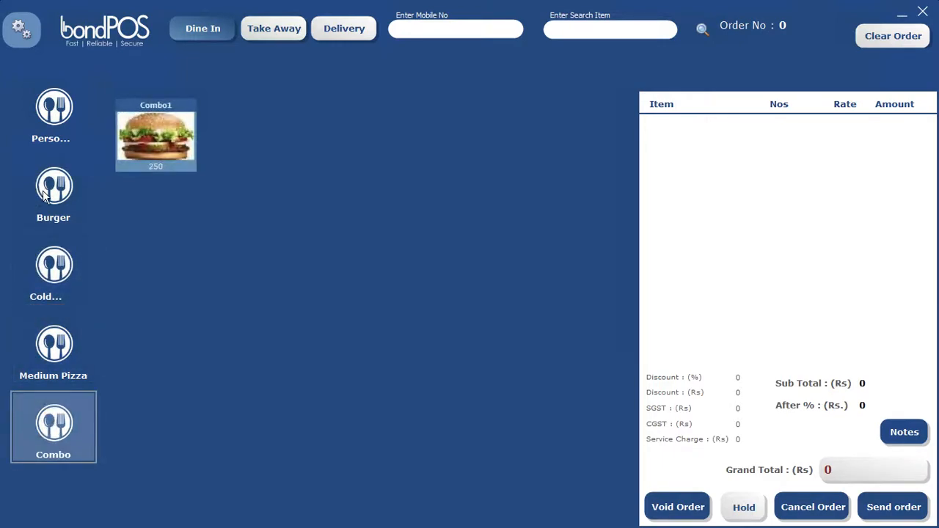
Step: Look up the customer by entering their mobile number on the keypad and confirming
left_click(473, 29)
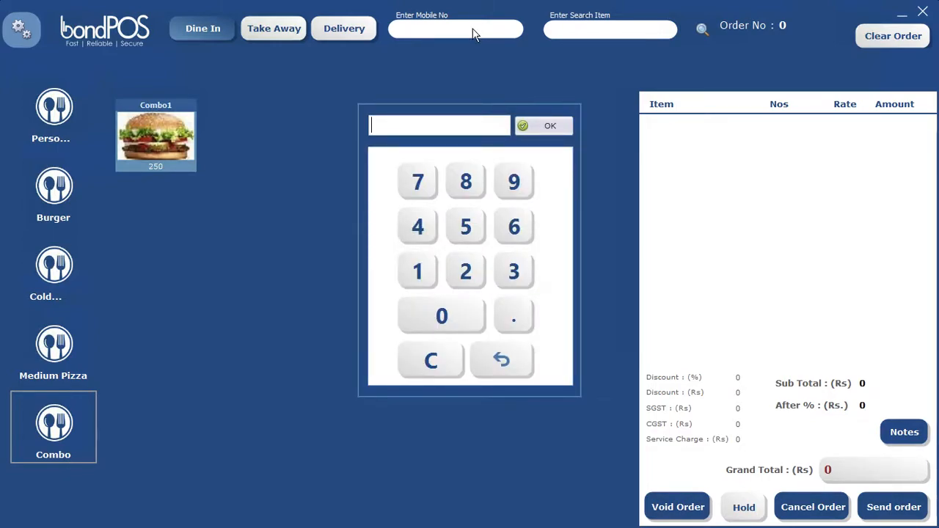
type("12121212")
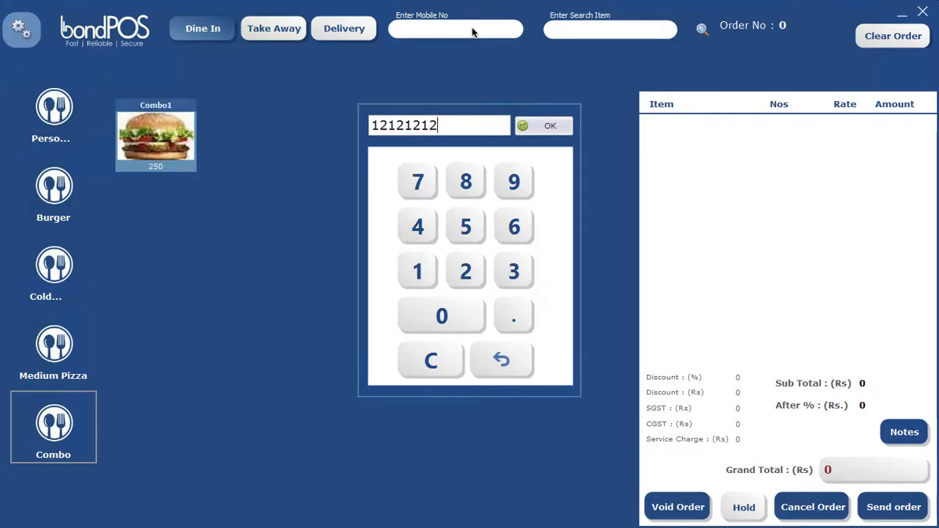
type("12")
key("ctrl+a")
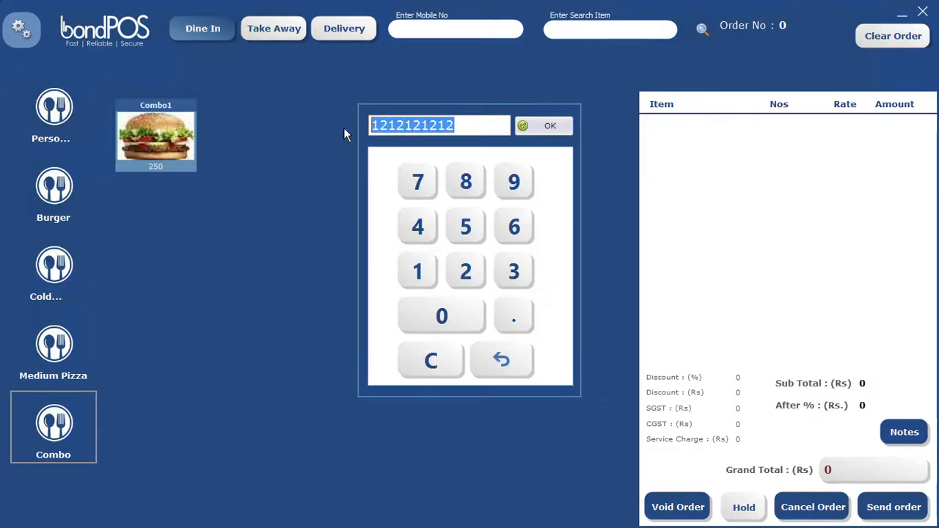
type("99")
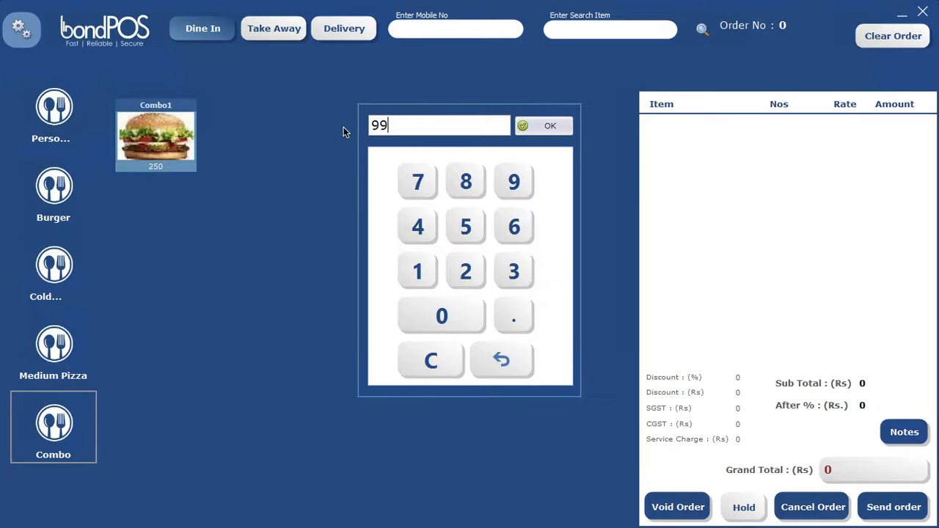
type("999999")
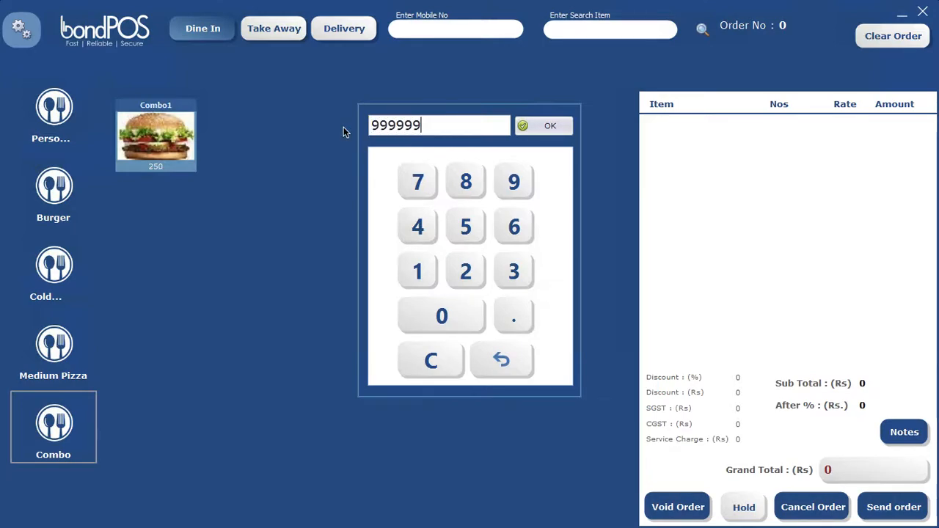
type("99")
left_click(543, 126)
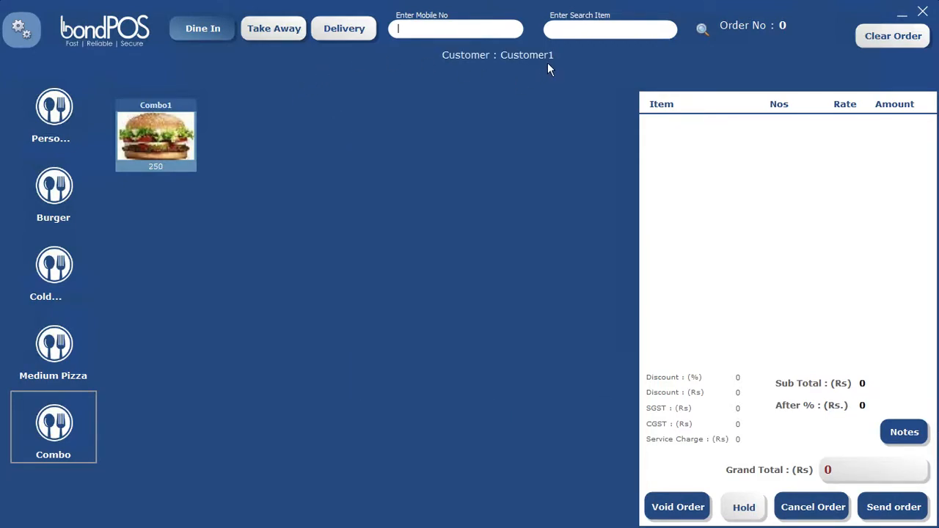
Step: Search the menu for 'veg' items using the on-screen keyboard
left_click(589, 29)
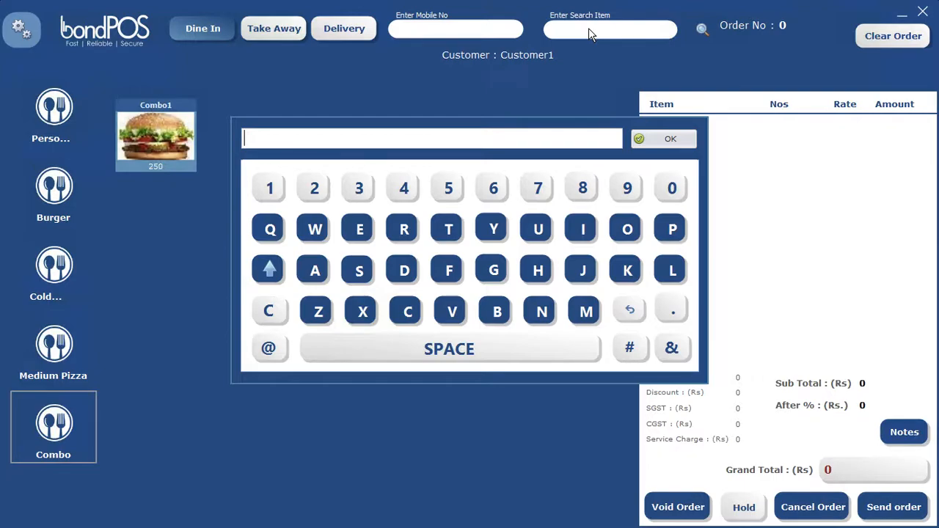
type("veg")
left_click(662, 140)
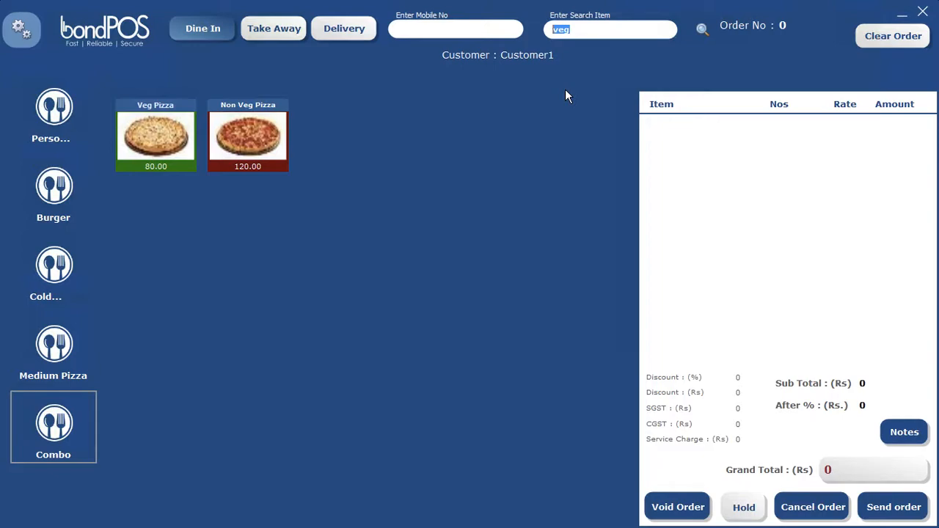
Step: Search for 'burg' items, then list all products in the Personal Pizza category
type("burg")
key("Return")
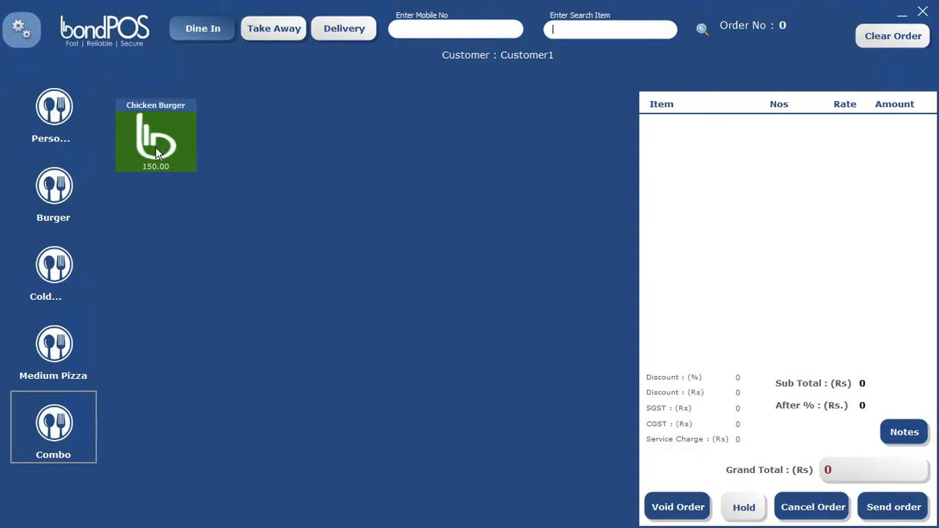
left_click(52, 126)
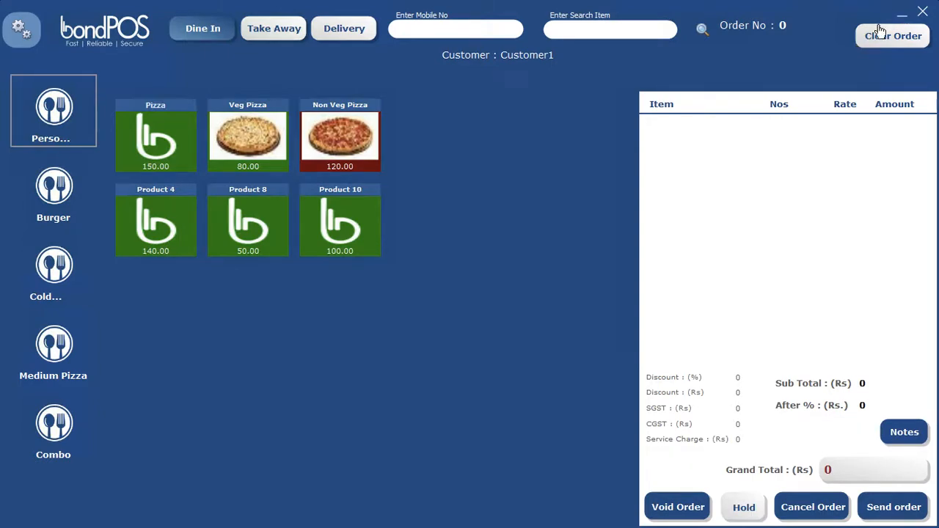
Step: Relaunch BondPOS F&B, attempt the KOT login, and dismiss the machine configuration warning
left_click(901, 16)
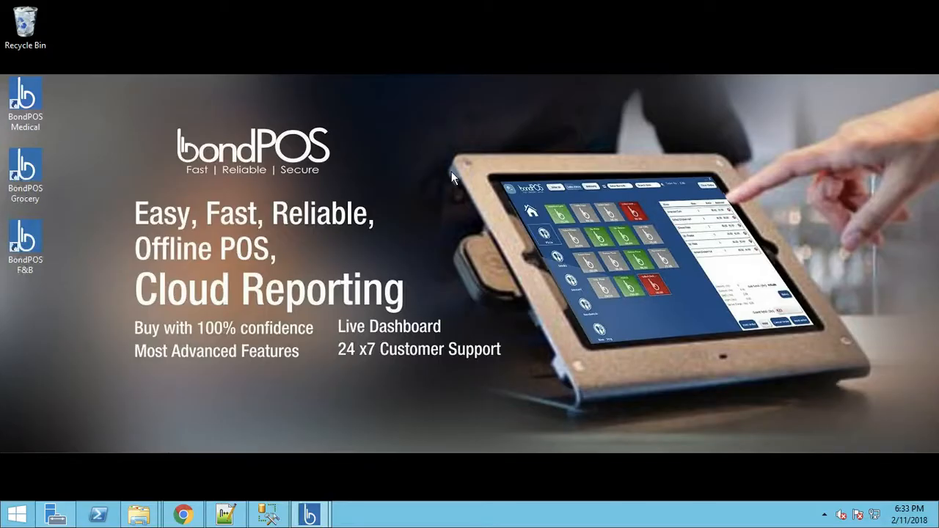
double_click(32, 244)
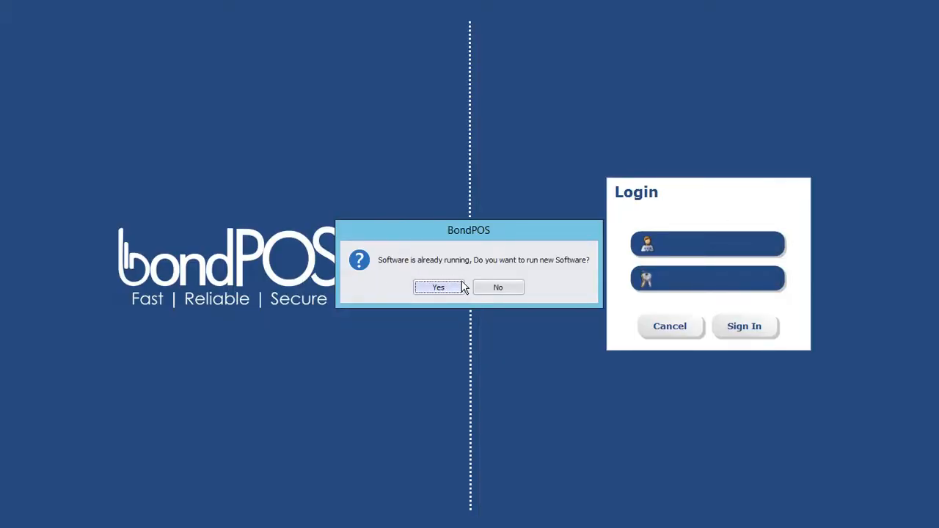
left_click(456, 289)
type("KOT1234")
key("Return")
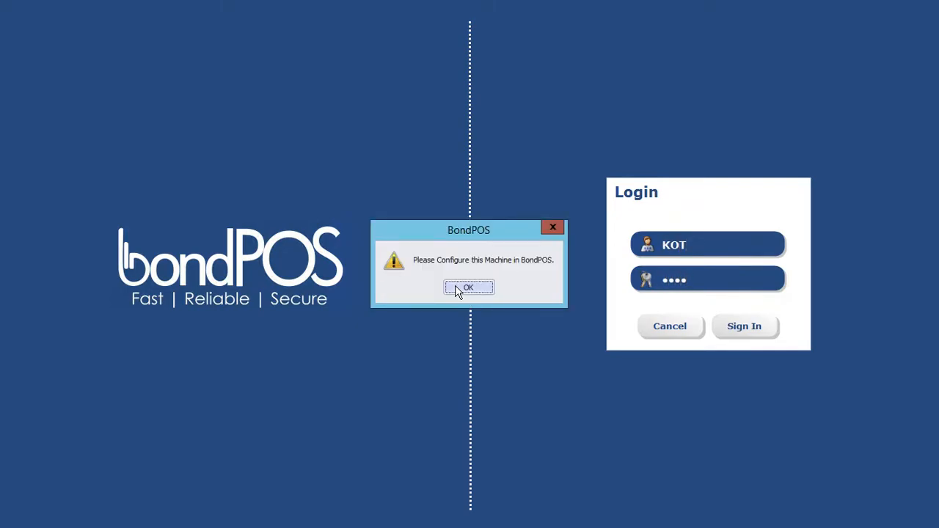
left_click(473, 286)
Step: Sign in with the Cashier username to reach the card Charge screen
left_click(623, 245)
type("Cashier")
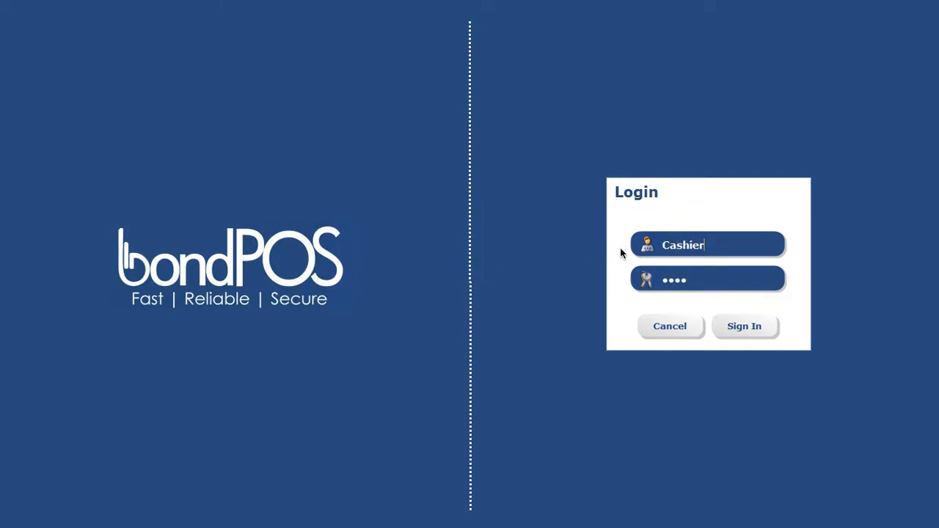
key("Tab")
key("Return")
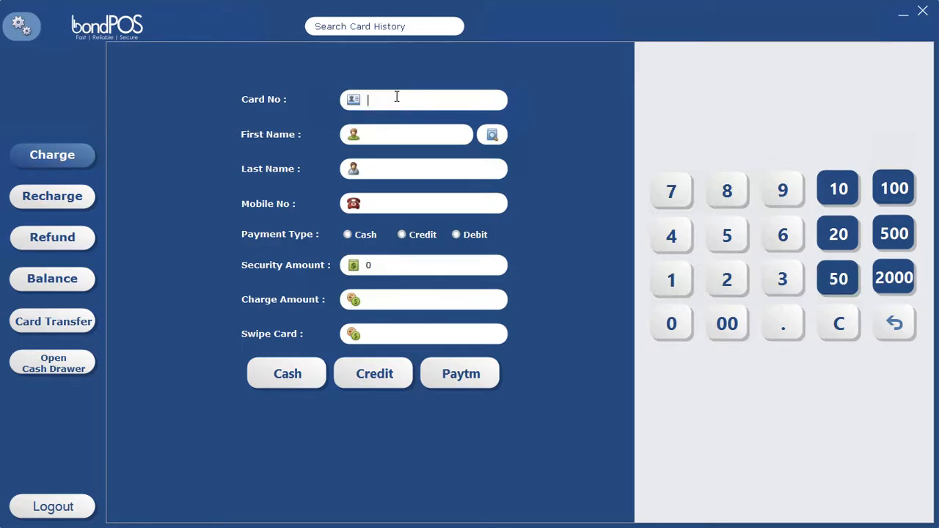
type("12345")
key("Return")
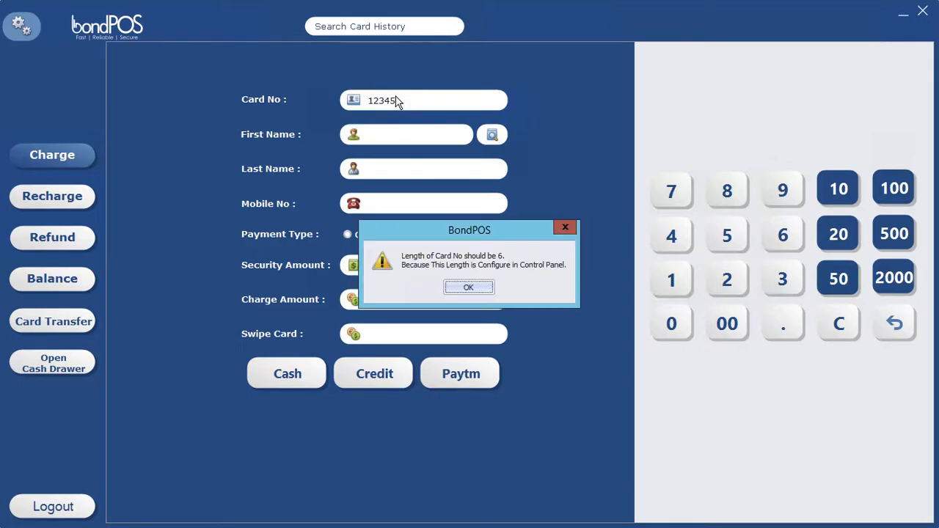
left_click(469, 288)
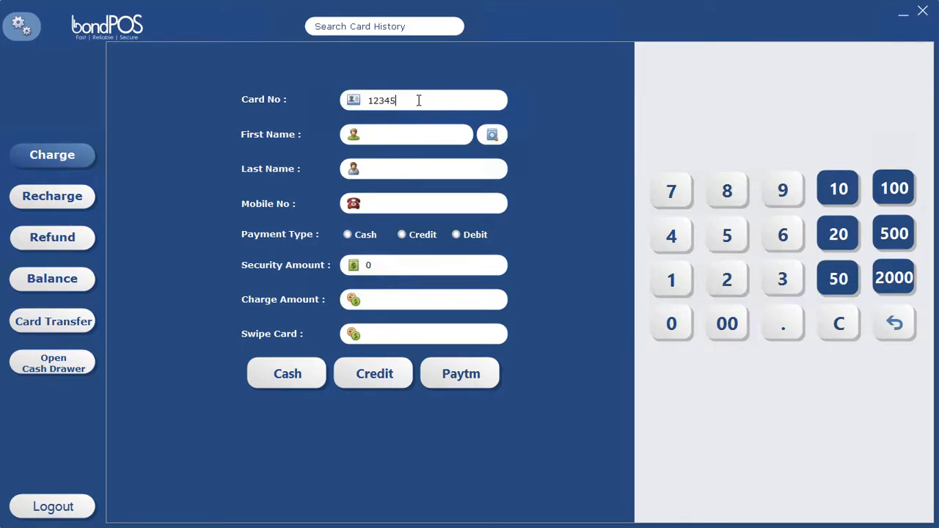
type("6")
key("Return")
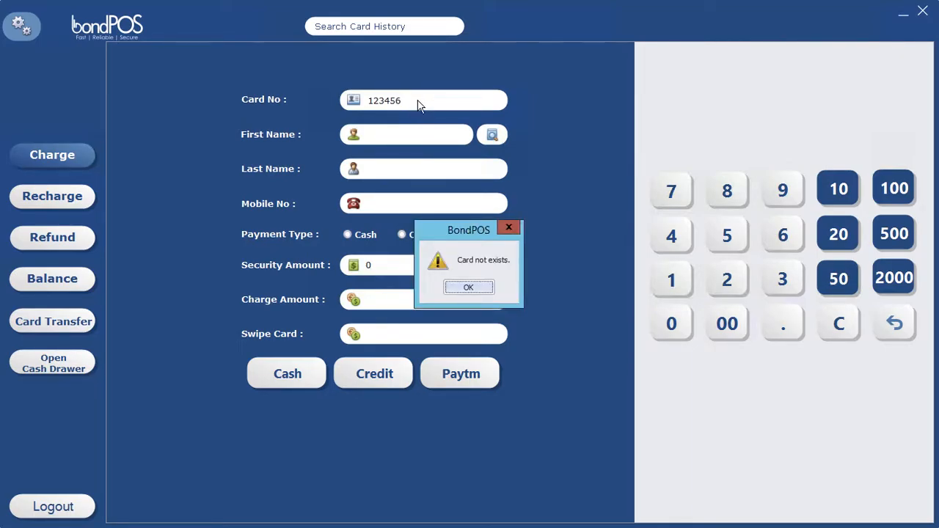
key("Return")
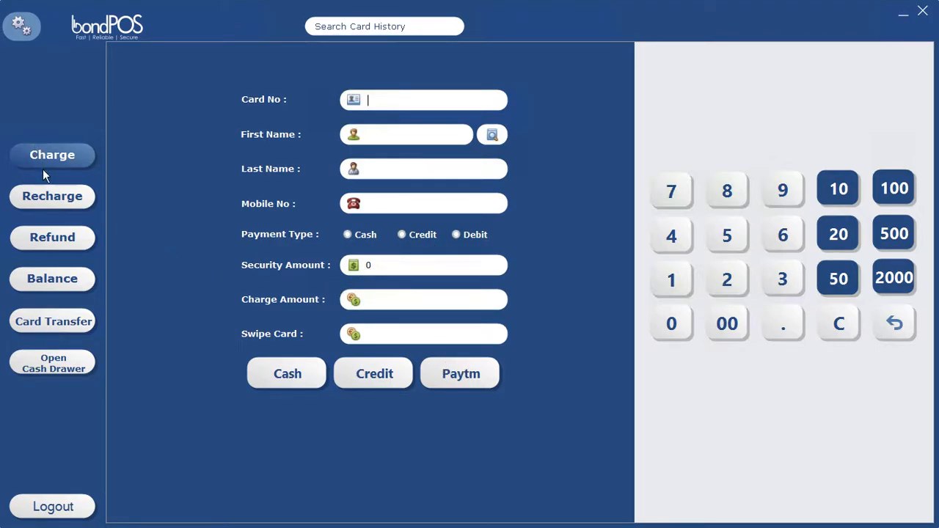
Step: View the Recharge, Refund, Balance and Card Transfer forms, then exit the software via Open Cash Drawer
left_click(42, 196)
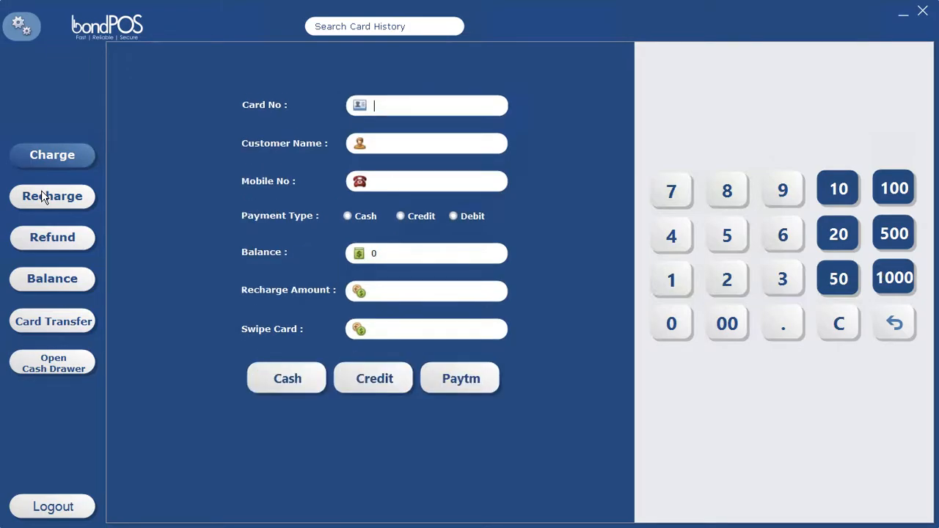
left_click(48, 240)
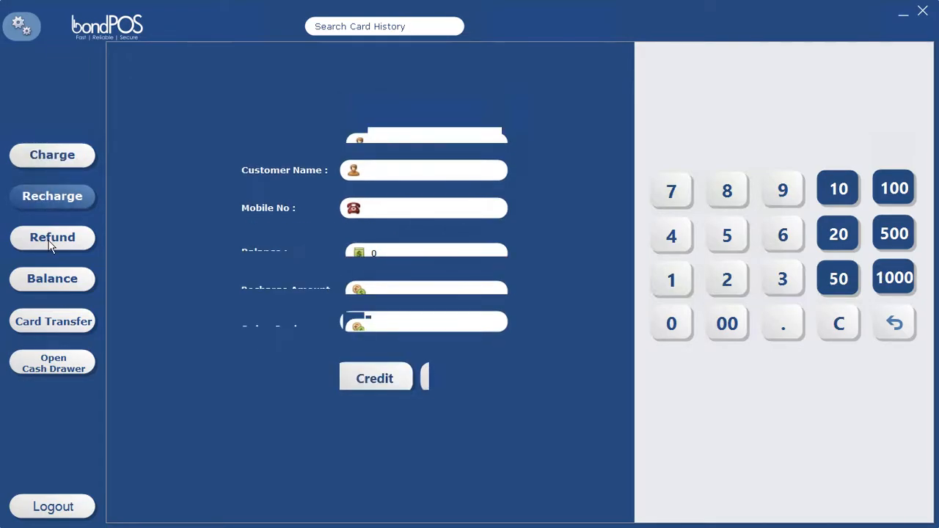
left_click(54, 282)
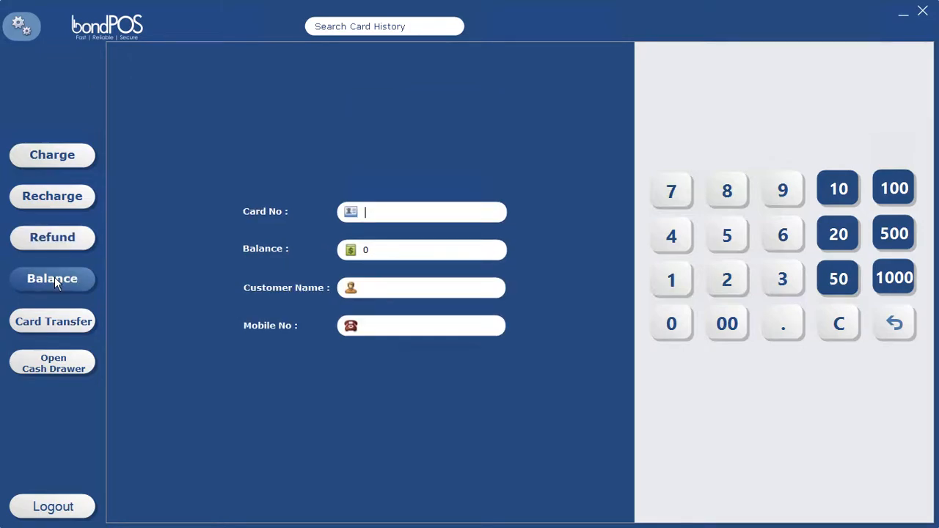
left_click(53, 321)
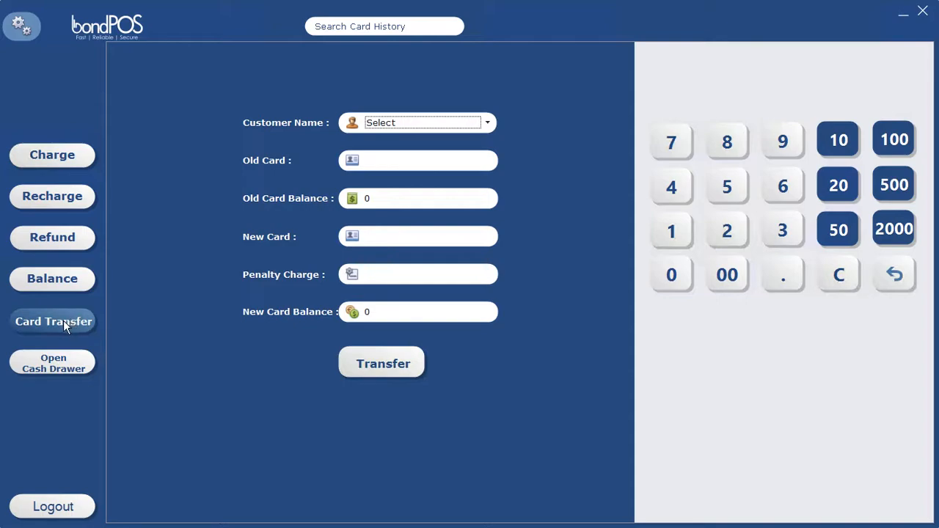
left_click(60, 367)
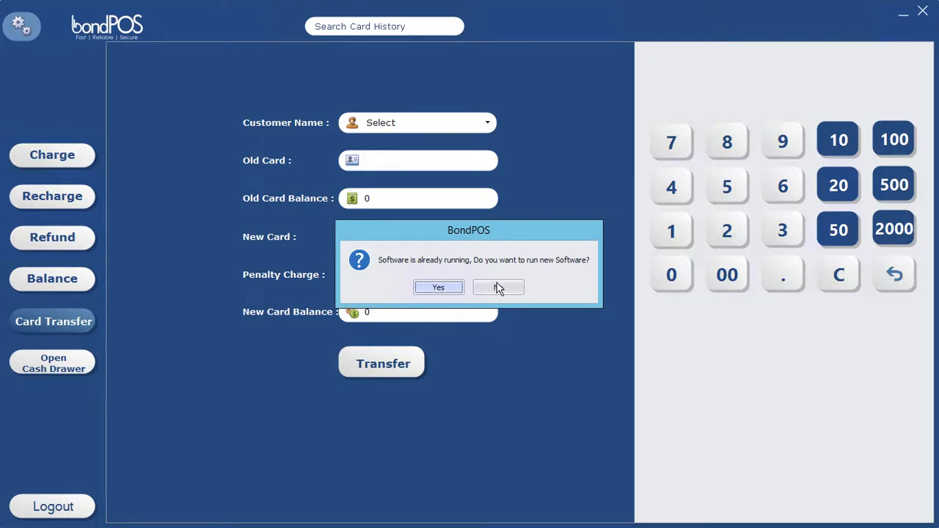
left_click(498, 288)
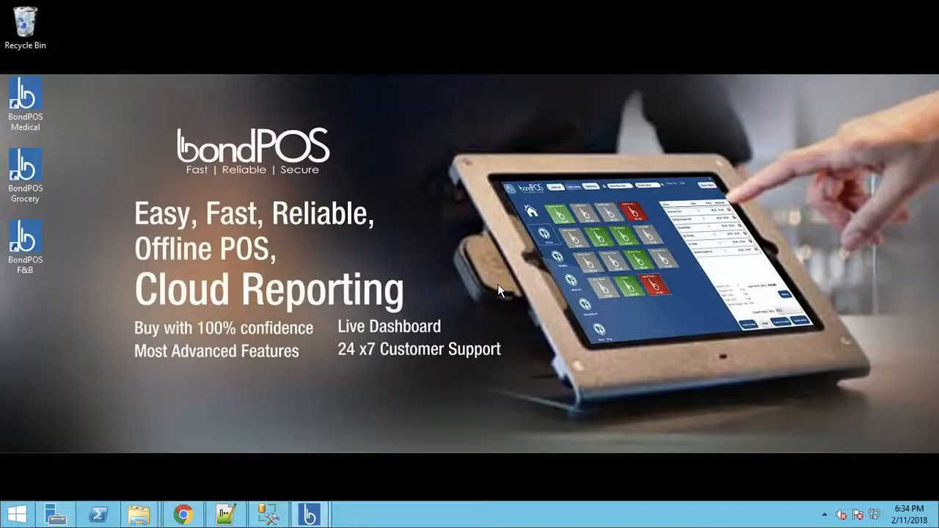